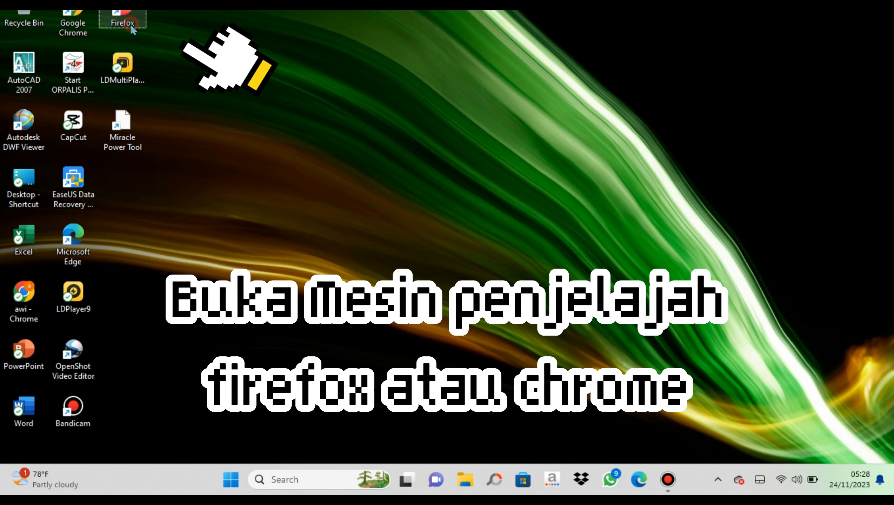
Launch Firefox from its desktop shortcut
{"action": "double_click", "coordinate": [131, 26]}
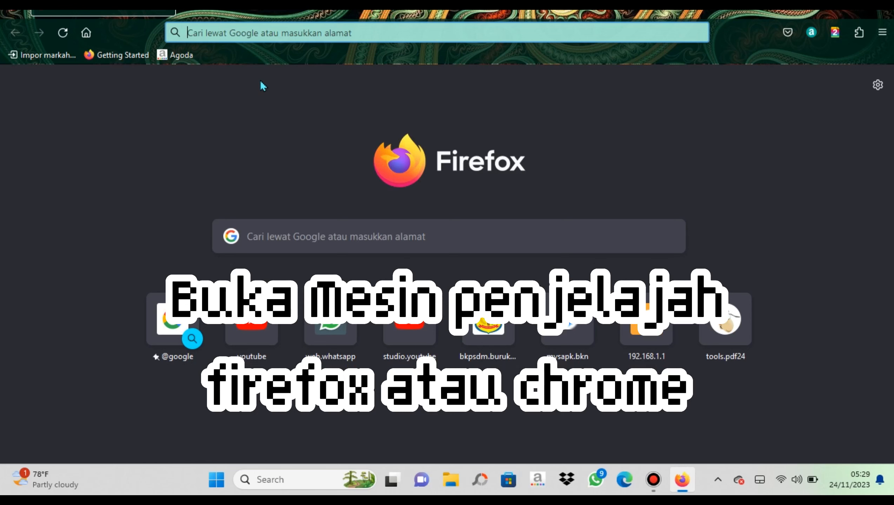
Load 192.168.100.2 in Firefox, correcting the mistyped 192.168.1.2 ending
{"action": "type", "text": "1"}
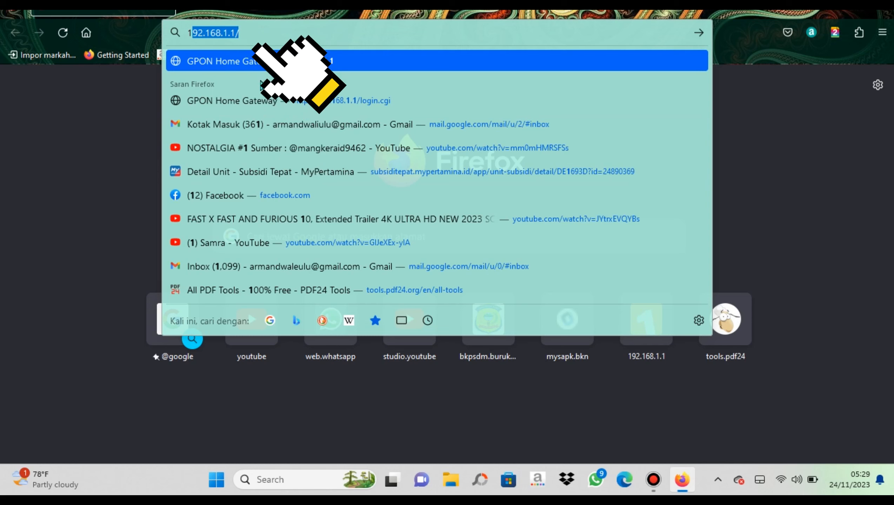
{"action": "type", "text": "92.16"}
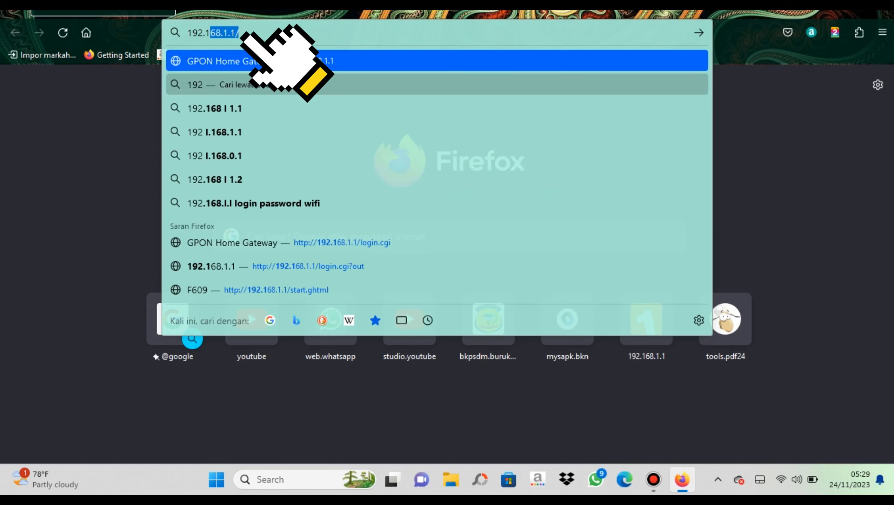
{"action": "type", "text": "8.1"}
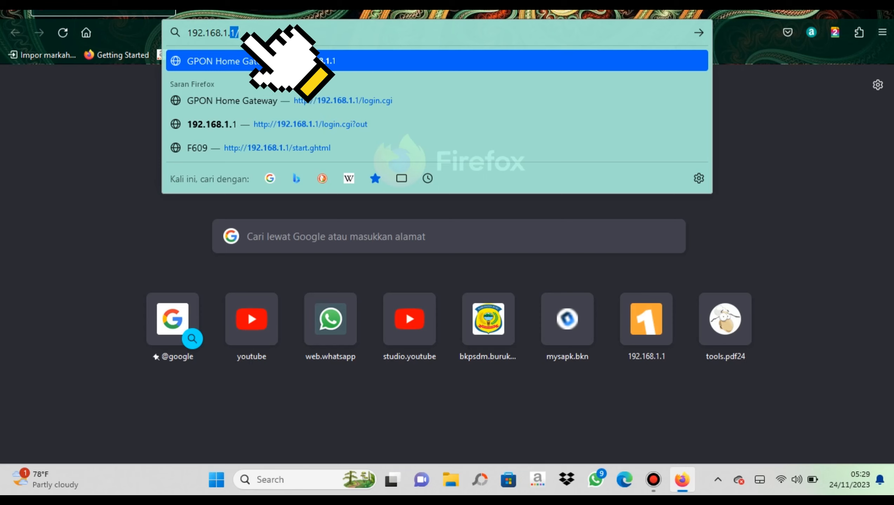
{"action": "type", "text": ".2"}
{"action": "key", "text": "BackSpace"}
{"action": "key", "text": "BackSpace"}
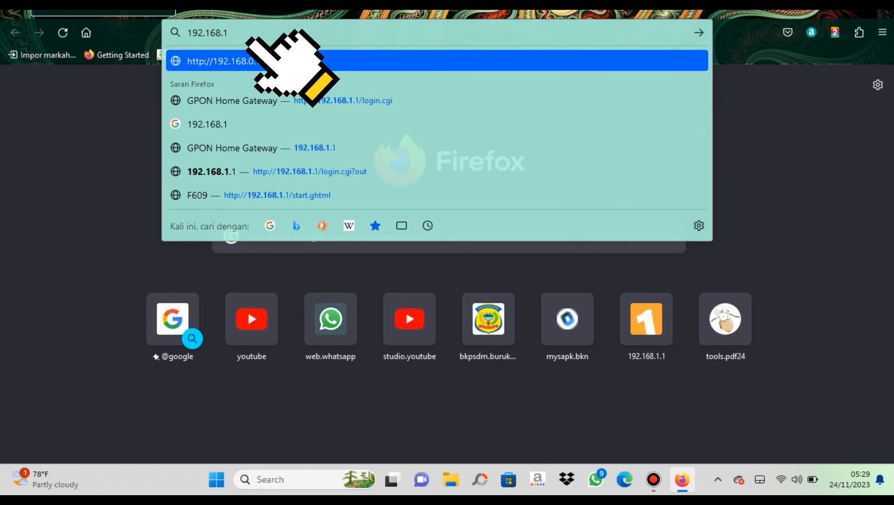
{"action": "type", "text": "00.2"}
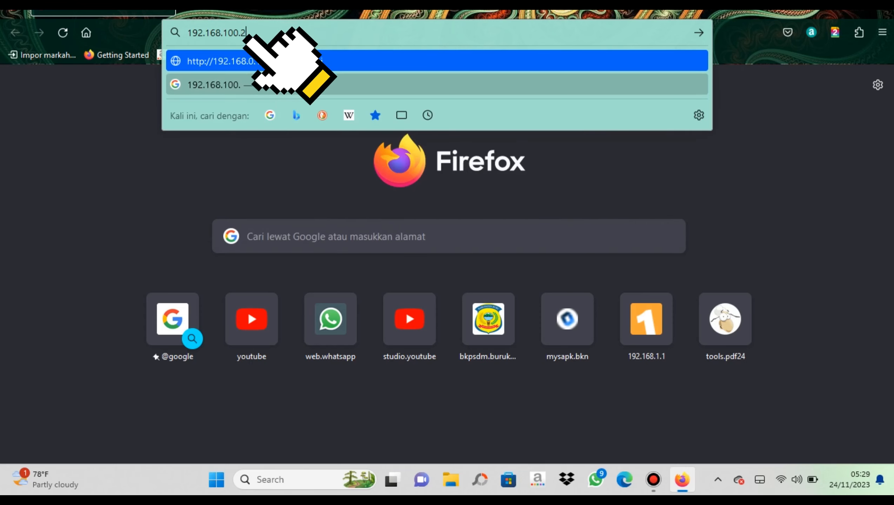
{"action": "key", "text": "Return"}
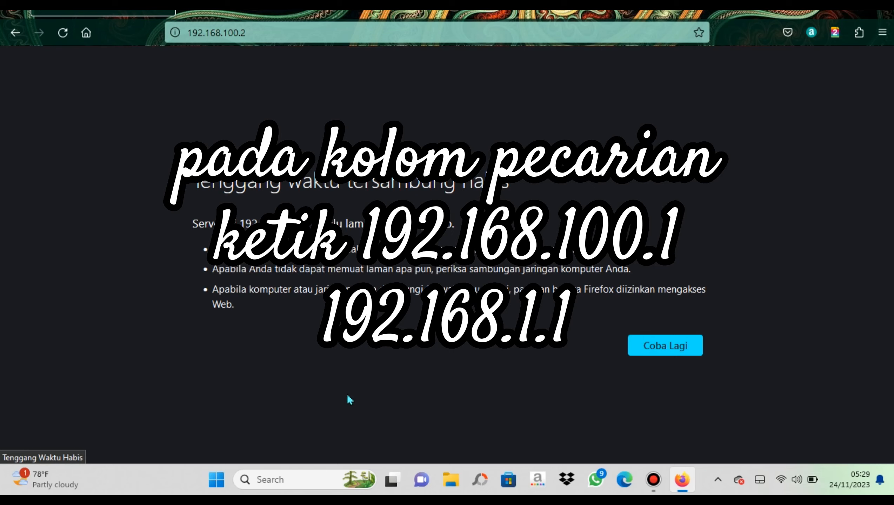
Search Windows for cmd and run Command Prompt as administrator
{"action": "left_click", "coordinate": [294, 478]}
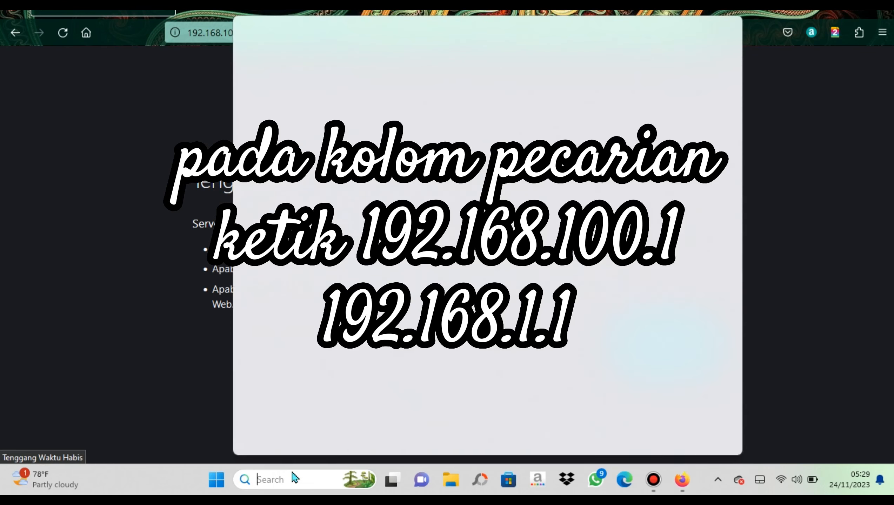
{"action": "type", "text": "cmd"}
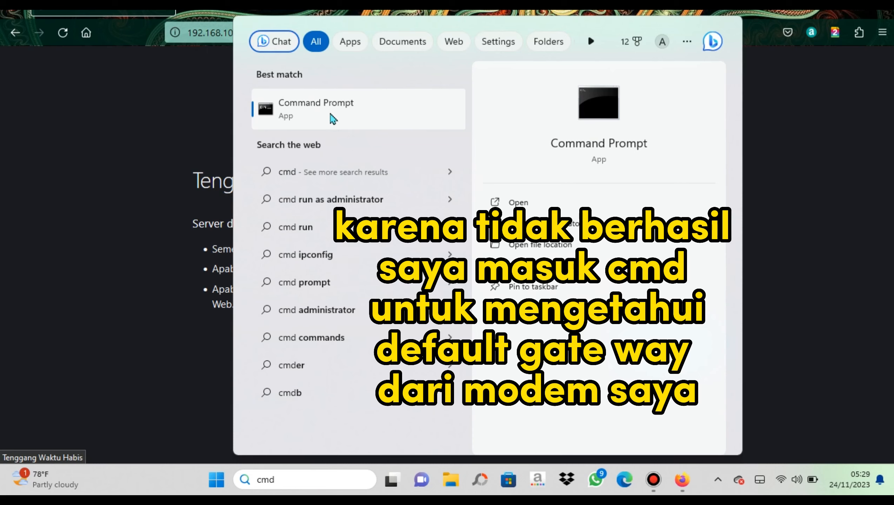
{"action": "right_click", "coordinate": [367, 106]}
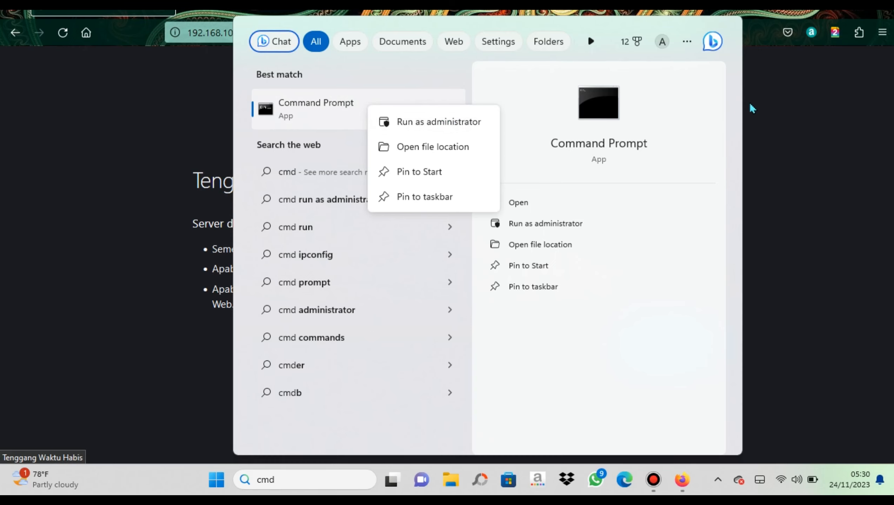
{"action": "left_click", "coordinate": [784, 119]}
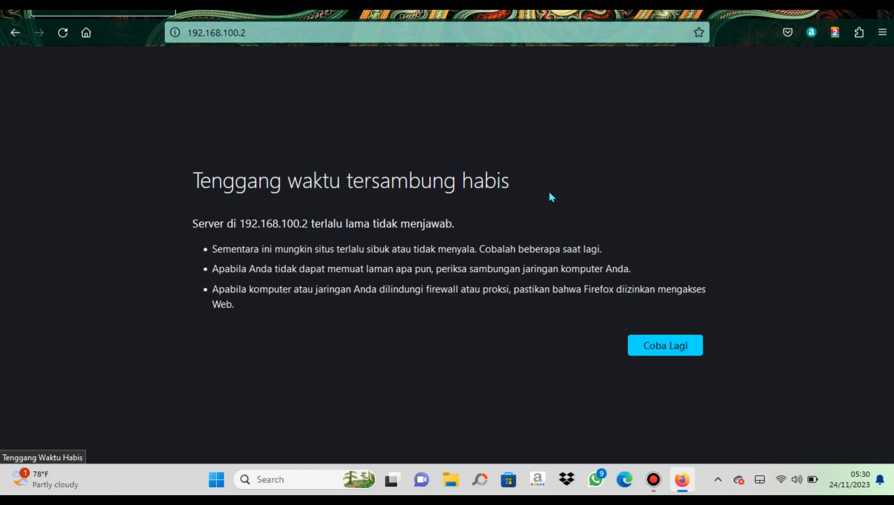
Launch cmd from the Run dialog, replacing the remembered inetcpl.cpl entry
{"action": "key", "text": "super+r"}
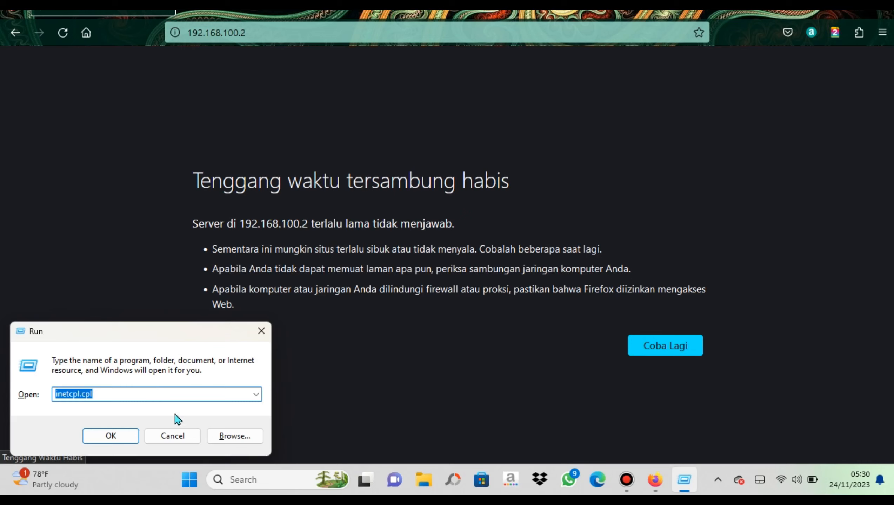
{"action": "left_click", "coordinate": [151, 396]}
{"action": "left_click_drag", "start_coordinate": [151, 396], "coordinate": [1, 385]}
{"action": "type", "text": "cm"}
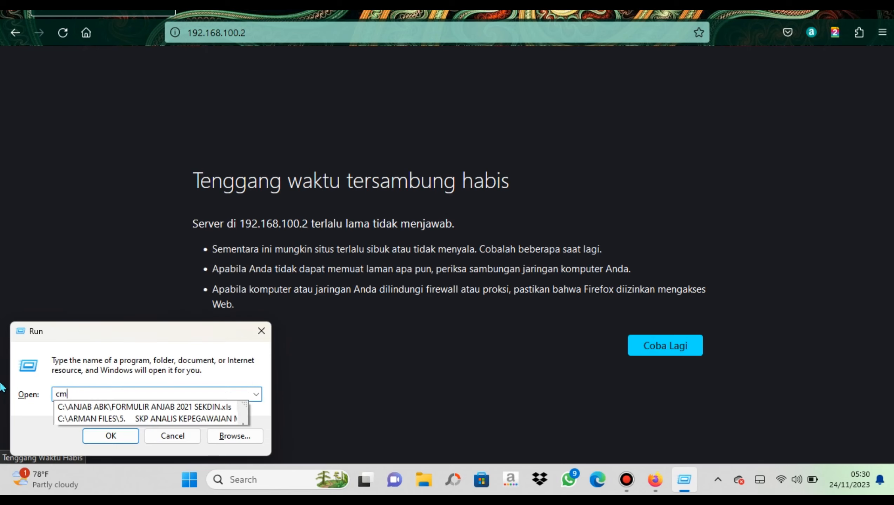
{"action": "type", "text": "d"}
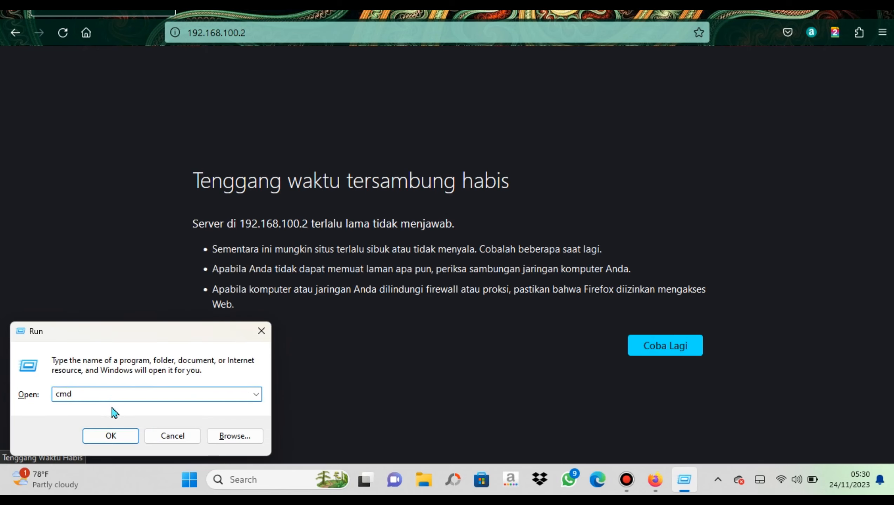
{"action": "left_click", "coordinate": [108, 434]}
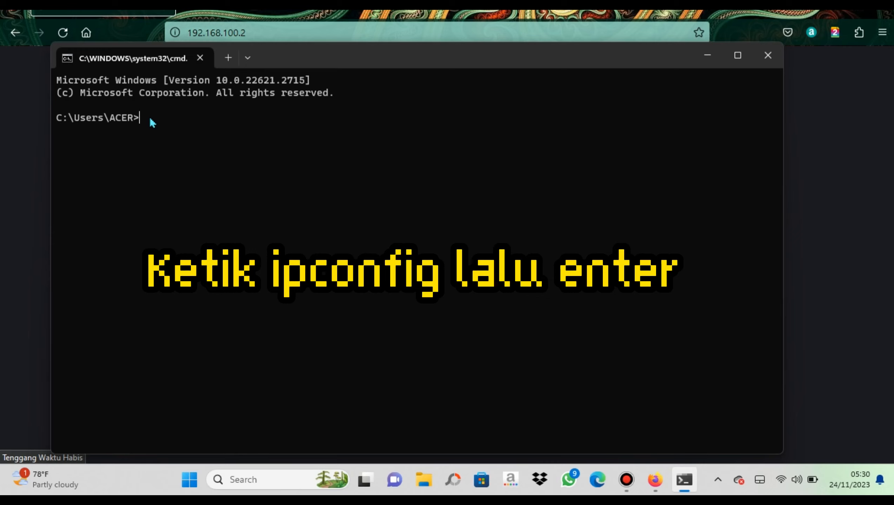
Run ipconfig, copy the Wi-Fi default gateway 192.168.1.1, and minimise Command Prompt
{"action": "type", "text": "ipconfig"}
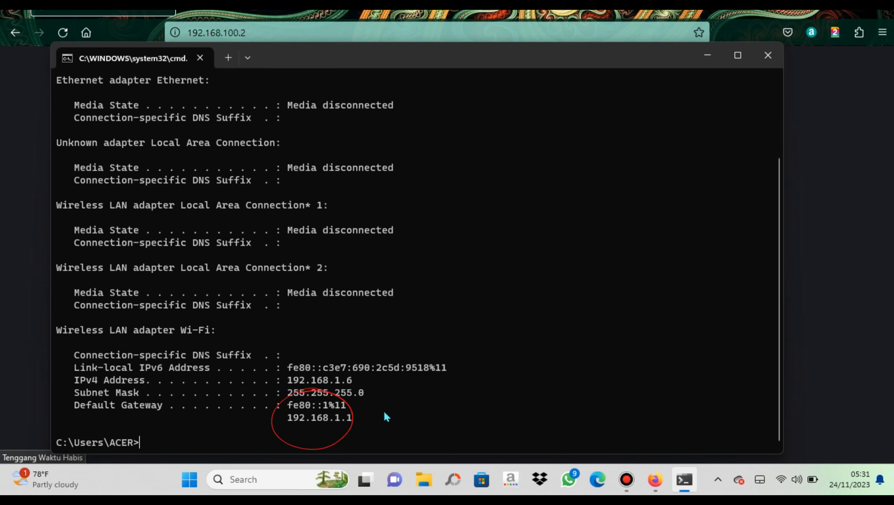
{"action": "left_click_drag", "start_coordinate": [283, 419], "coordinate": [354, 427]}
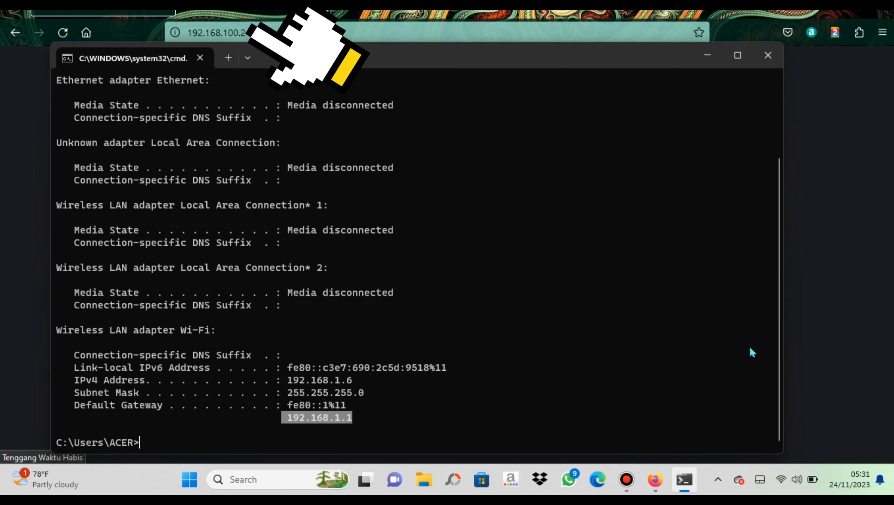
{"action": "right_click", "coordinate": [341, 425]}
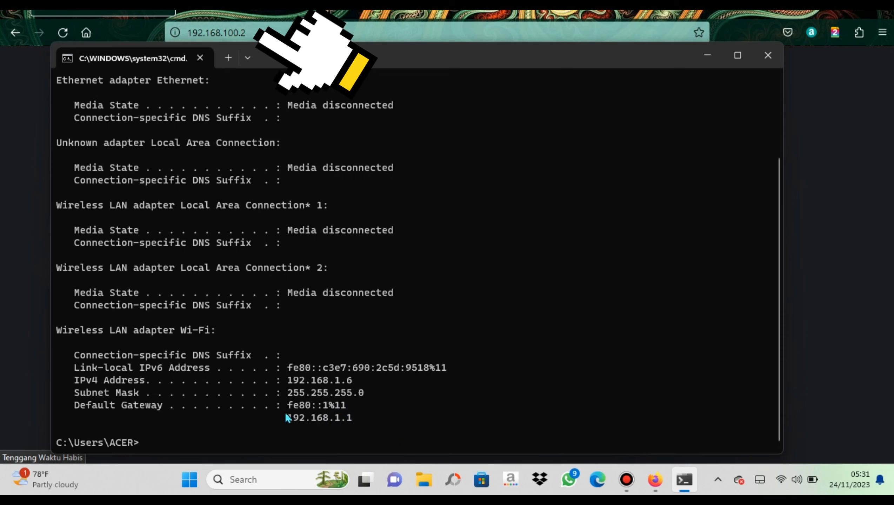
{"action": "left_click_drag", "start_coordinate": [285, 416], "coordinate": [303, 417]}
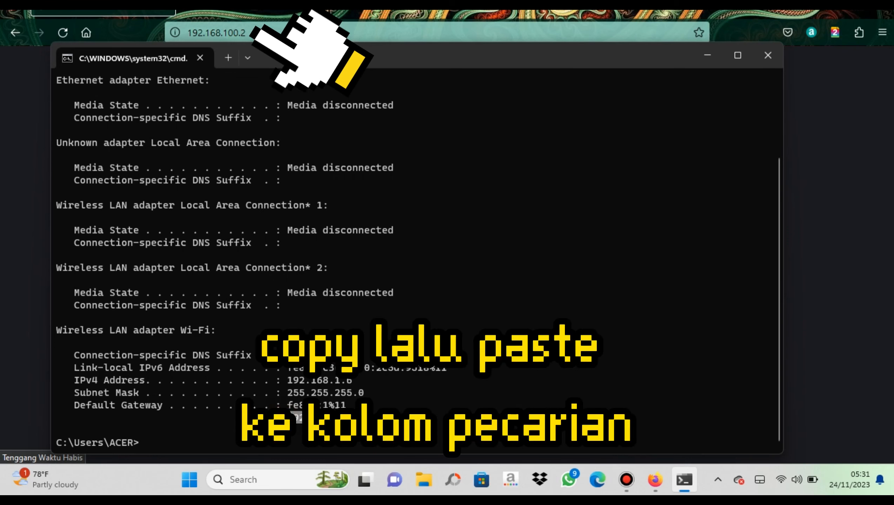
{"action": "key", "text": "ctrl+c"}
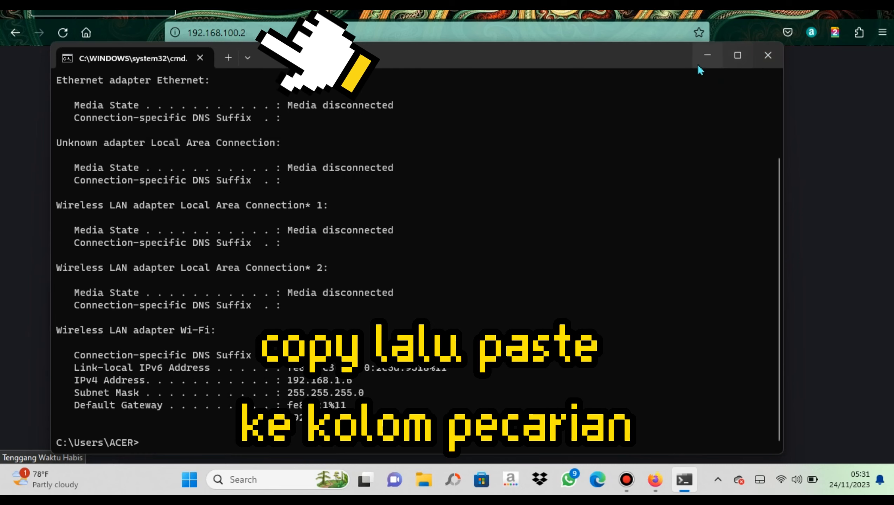
{"action": "mouse_move", "coordinate": [747, 62]}
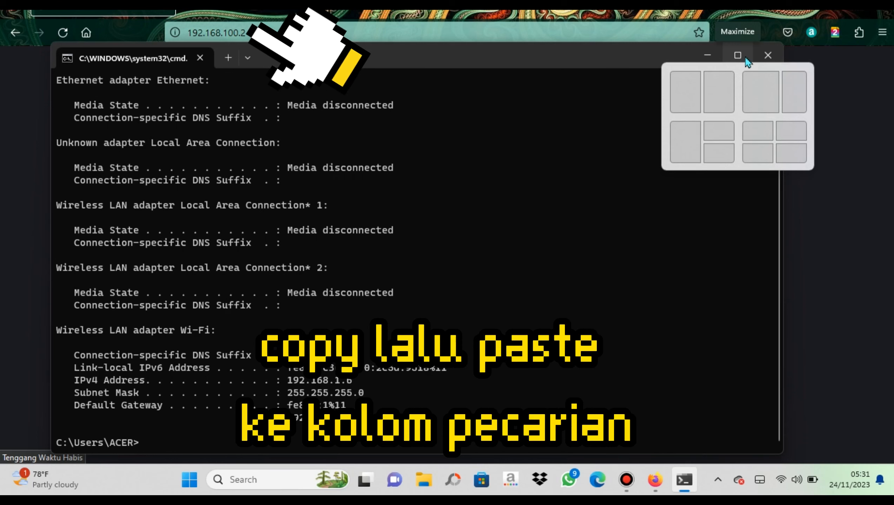
{"action": "left_click", "coordinate": [707, 56]}
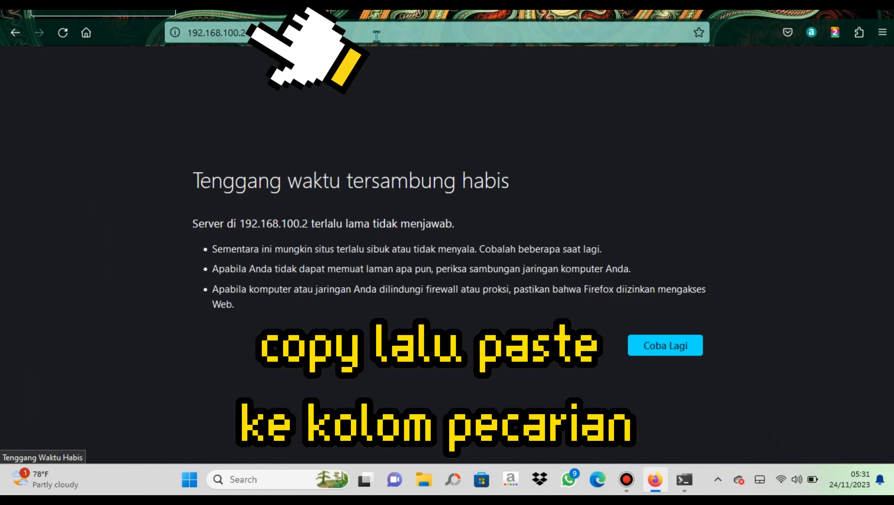
Open the router page by pasting 192.168.1.1 into the address bar
{"action": "left_click", "coordinate": [376, 36]}
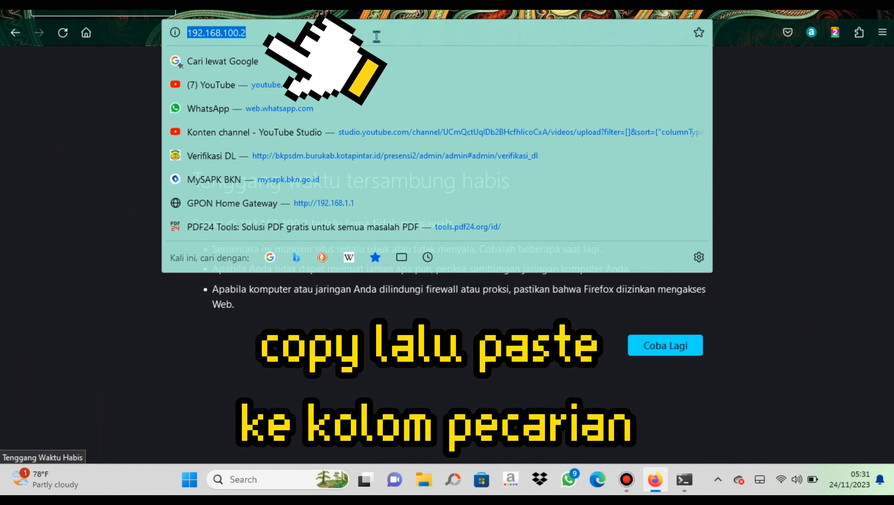
{"action": "key", "text": "ctrl+v"}
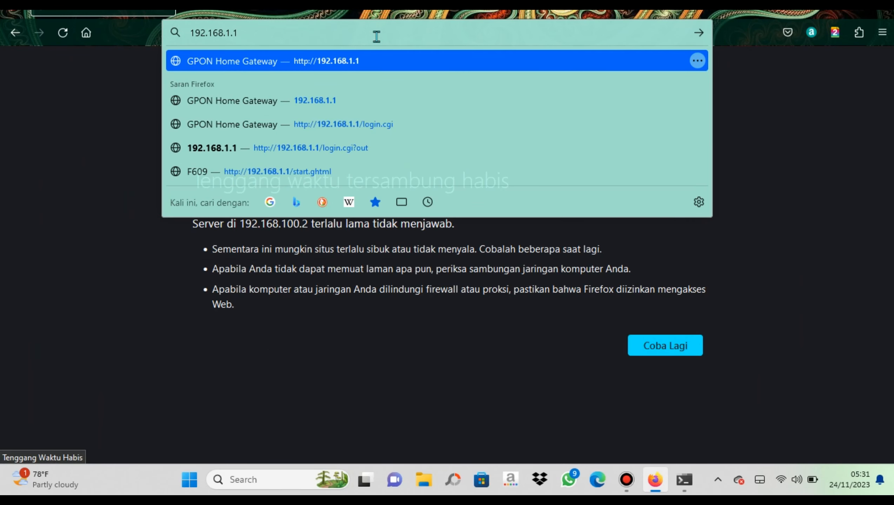
{"action": "key", "text": "Return"}
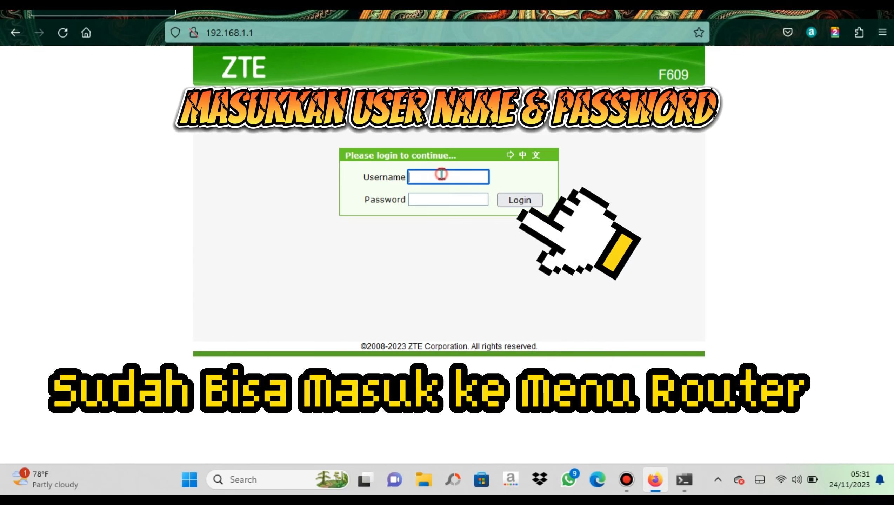
Enter the username and the router password, retyping the password, and log in
{"action": "type", "text": "us"}
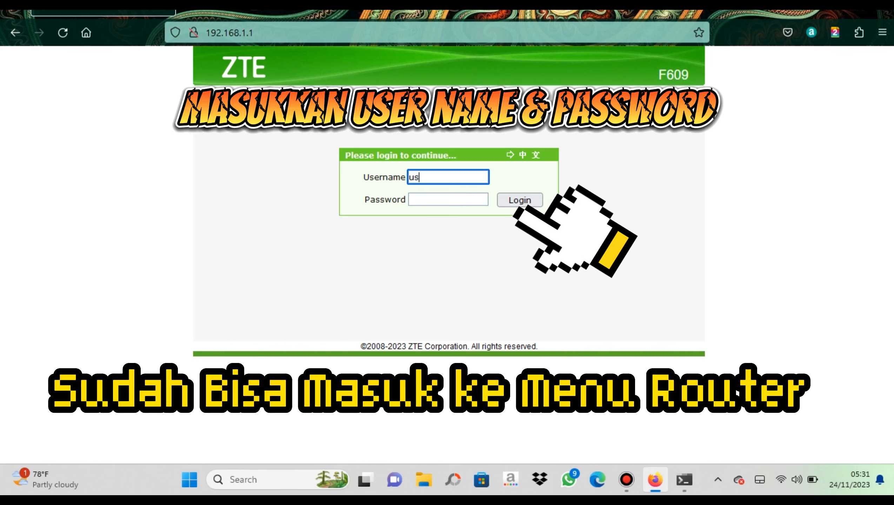
{"action": "type", "text": "er"}
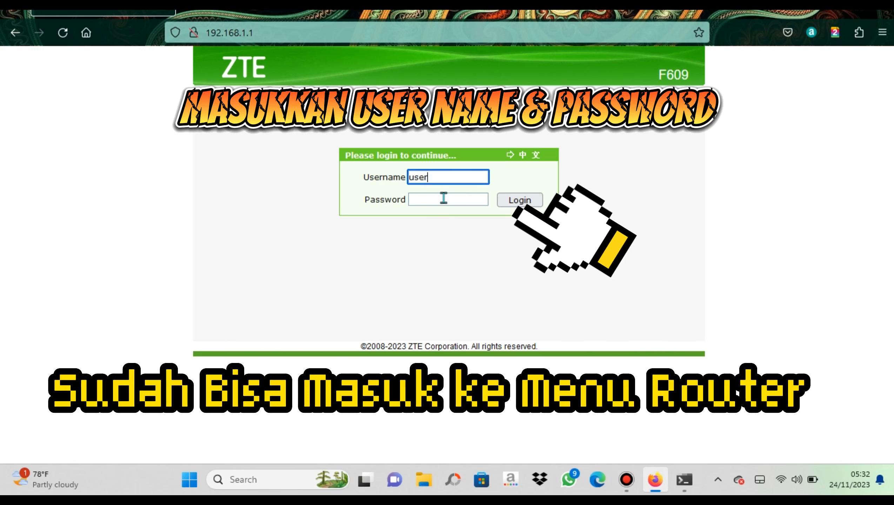
{"action": "left_click", "coordinate": [443, 198]}
{"action": "type", "text": "us"}
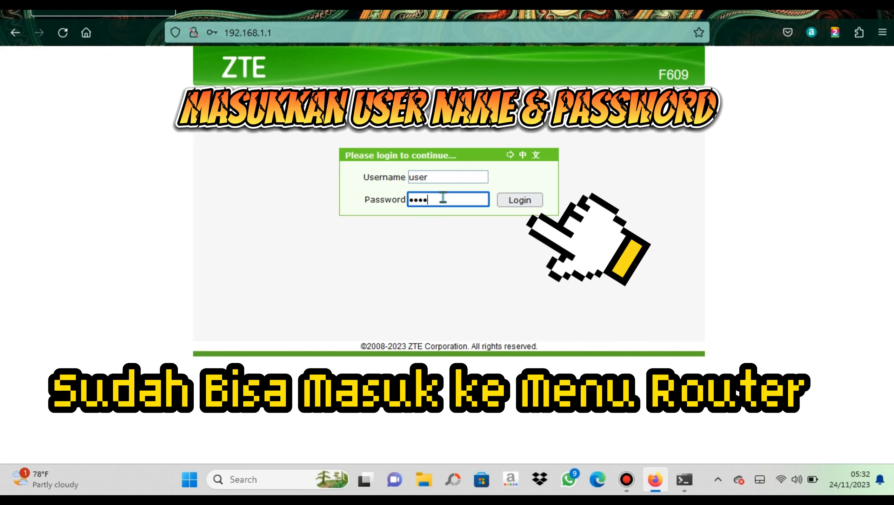
{"action": "left_click_drag", "start_coordinate": [421, 199], "coordinate": [385, 196]}
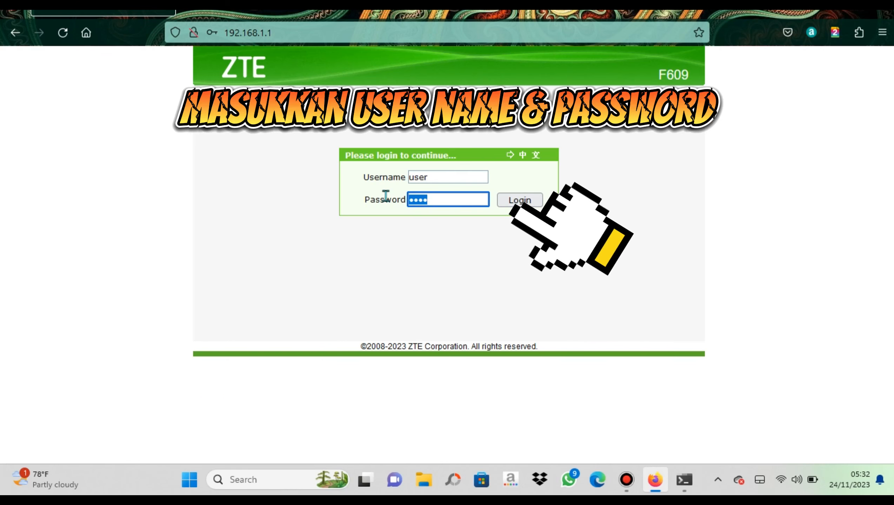
{"action": "type", "text": "us"}
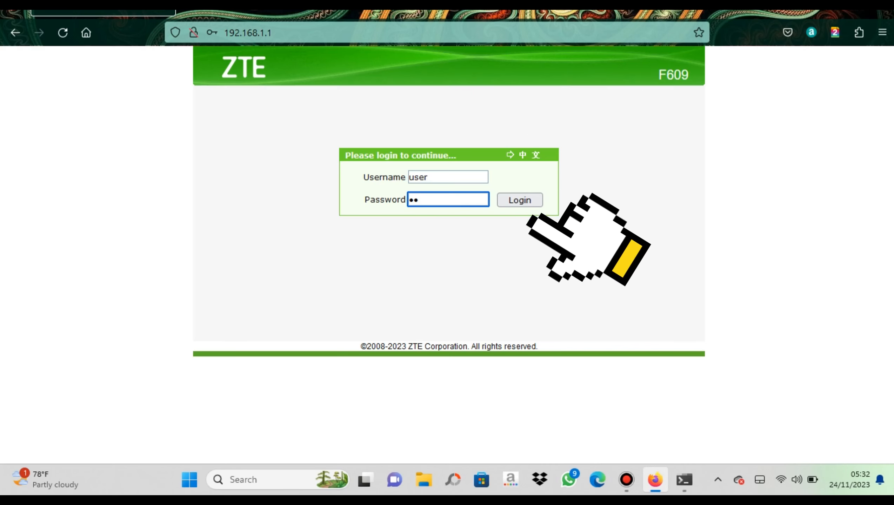
{"action": "type", "text": "er"}
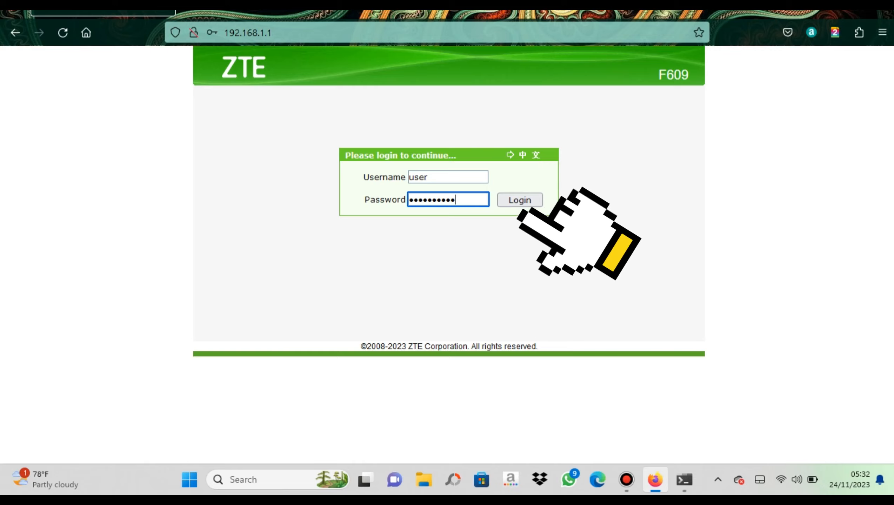
{"action": "type", "text": "1"}
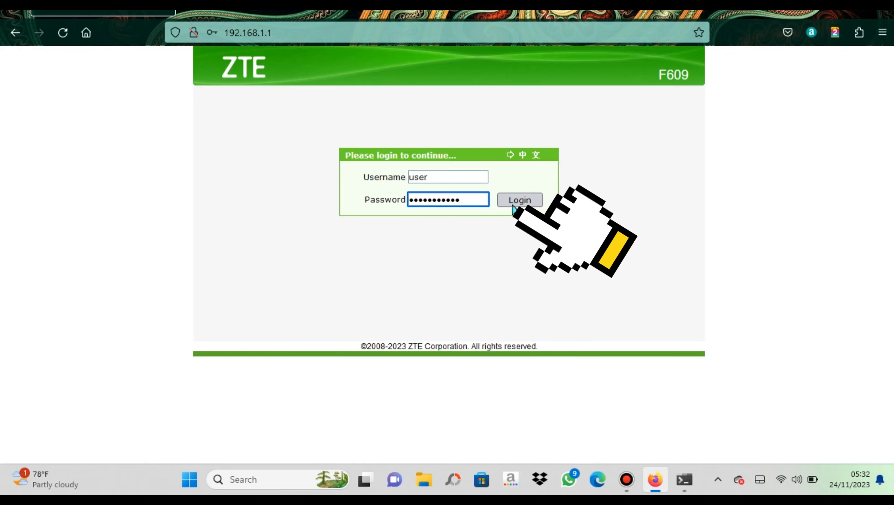
{"action": "left_click", "coordinate": [520, 200]}
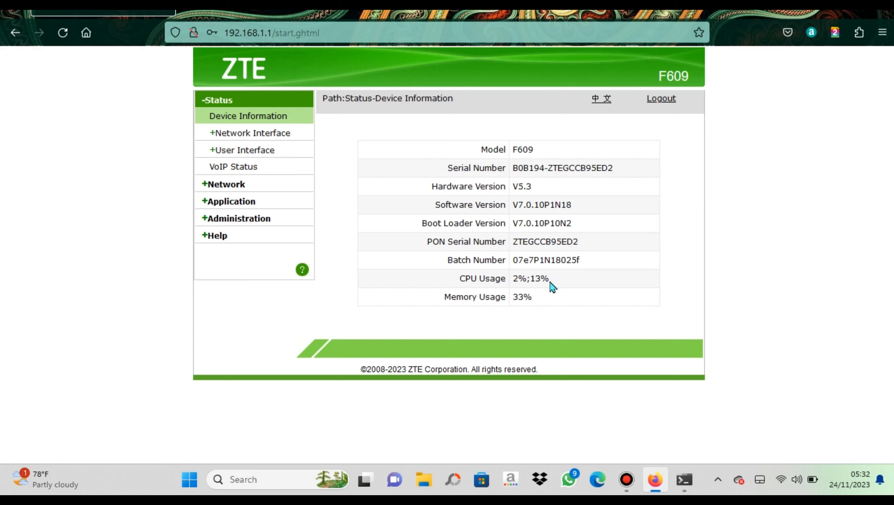
Review the WAN, 3G/4G, 4in6, 6in4, PON and mobile network status pages
{"action": "left_click", "coordinate": [278, 134]}
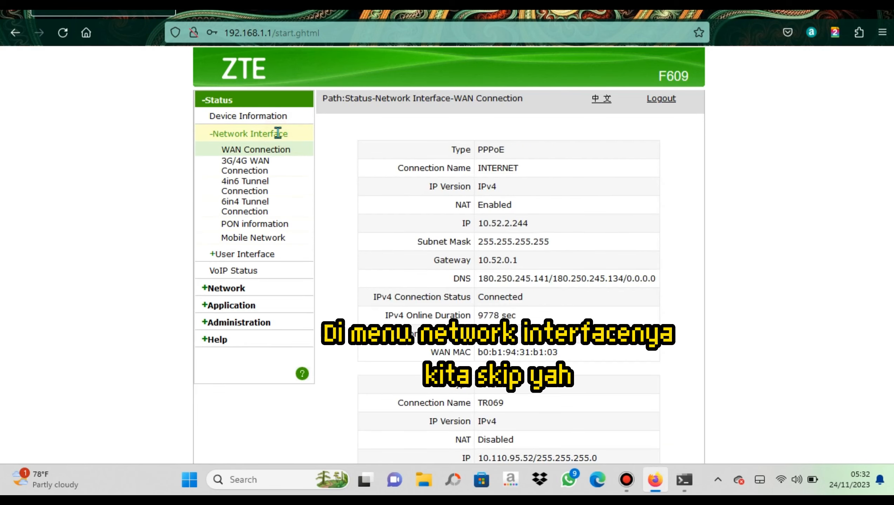
{"action": "left_click", "coordinate": [267, 163]}
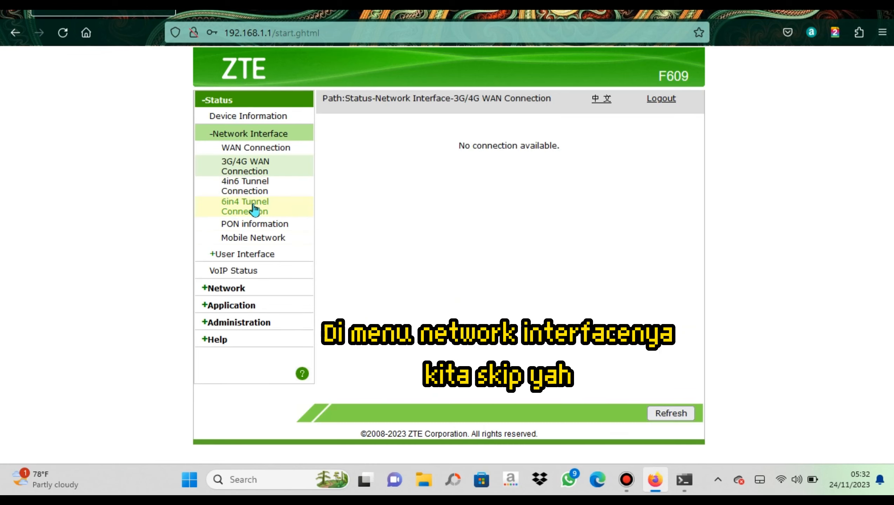
{"action": "left_click", "coordinate": [252, 186]}
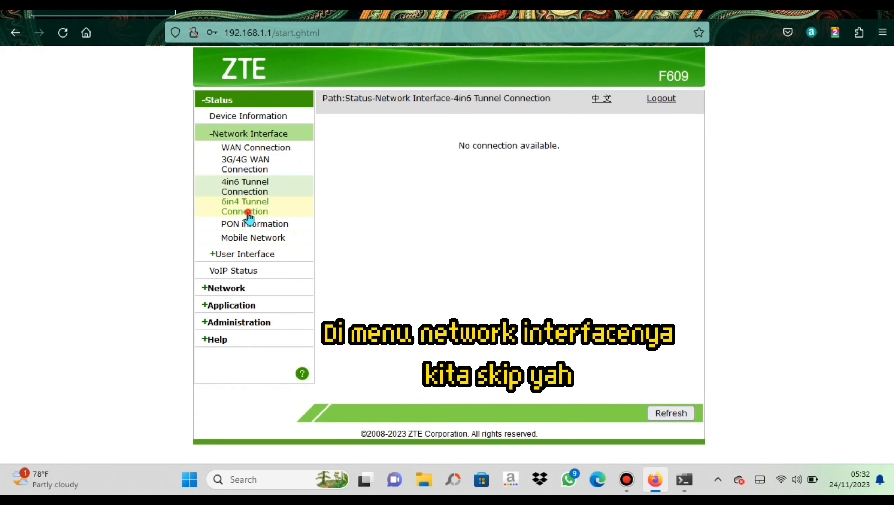
{"action": "left_click", "coordinate": [247, 213]}
{"action": "left_click", "coordinate": [242, 225]}
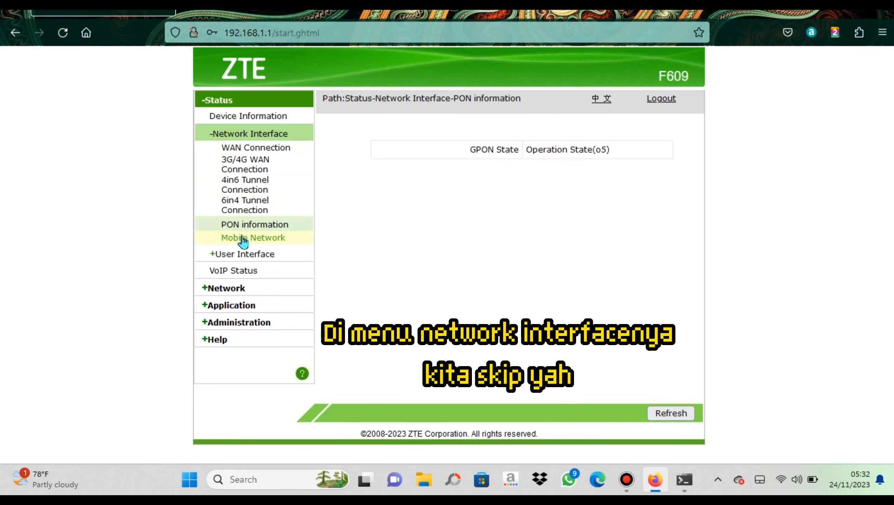
{"action": "left_click", "coordinate": [242, 239]}
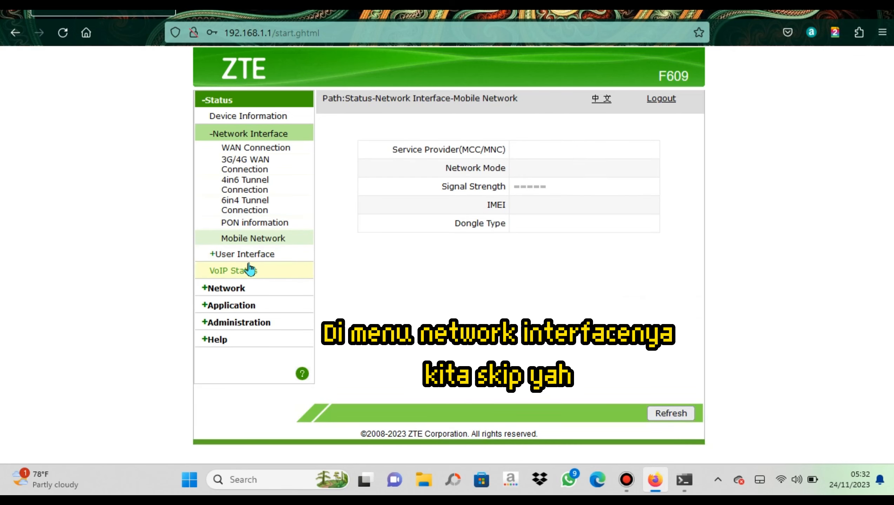
Check the WLAN, Ethernet and USB status pages, then open the Network WLAN Basic page
{"action": "left_click", "coordinate": [247, 254]}
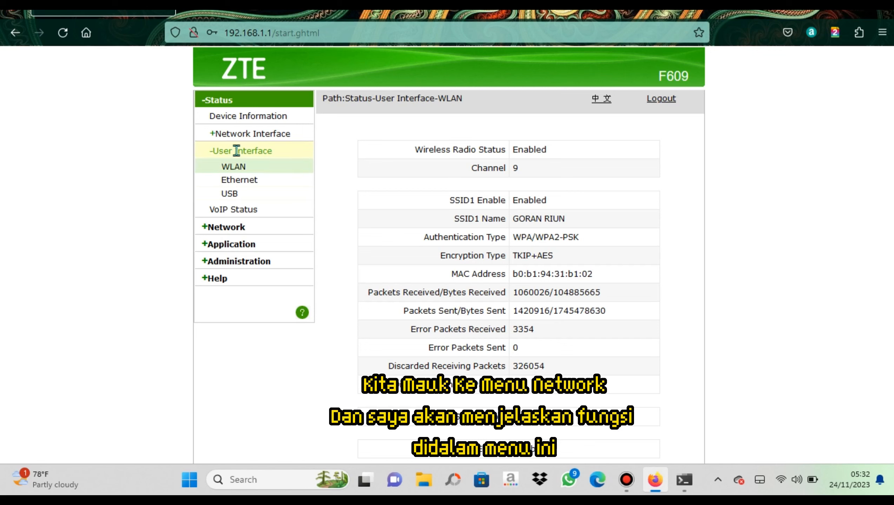
{"action": "left_click", "coordinate": [247, 179]}
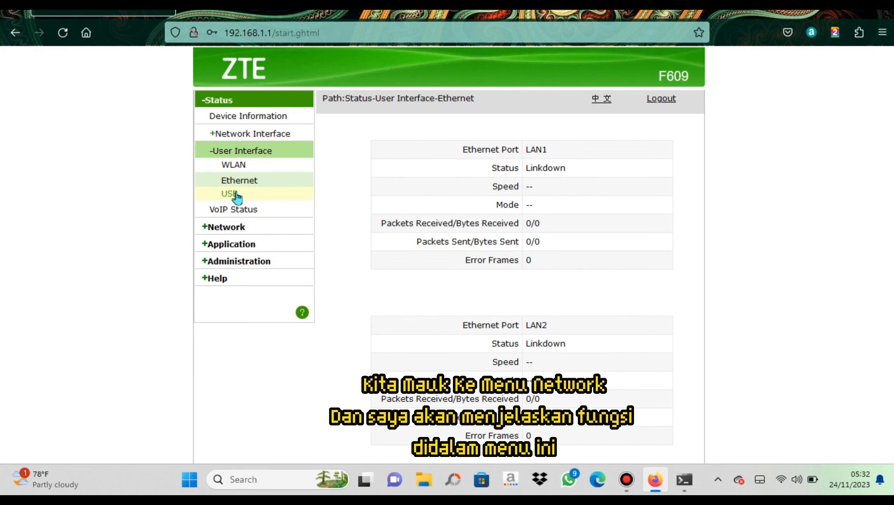
{"action": "left_click", "coordinate": [237, 194]}
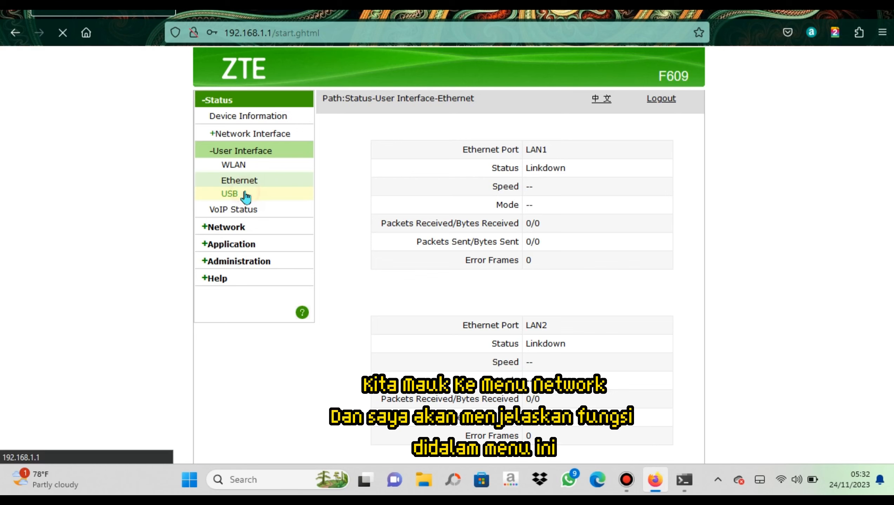
{"action": "left_click", "coordinate": [237, 229]}
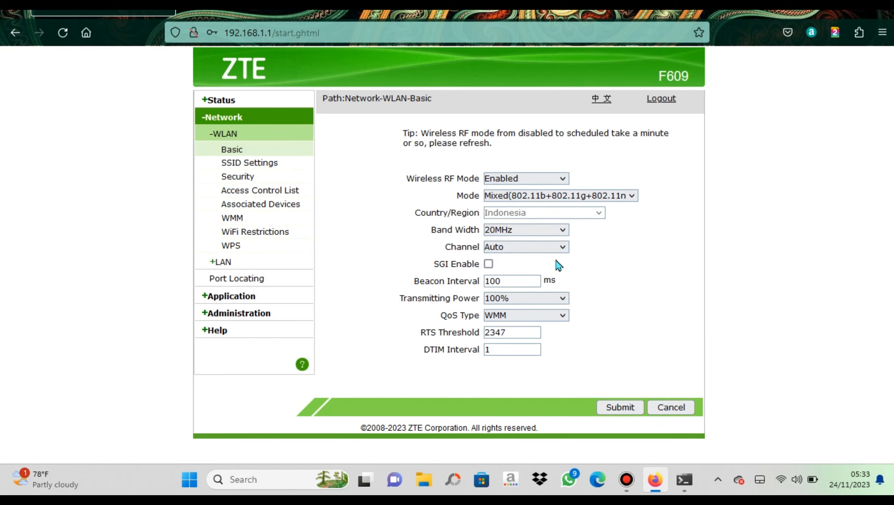
Inspect the Band Width options keeping 20MHz, then go to WLAN SSID Settings
{"action": "left_click", "coordinate": [511, 234]}
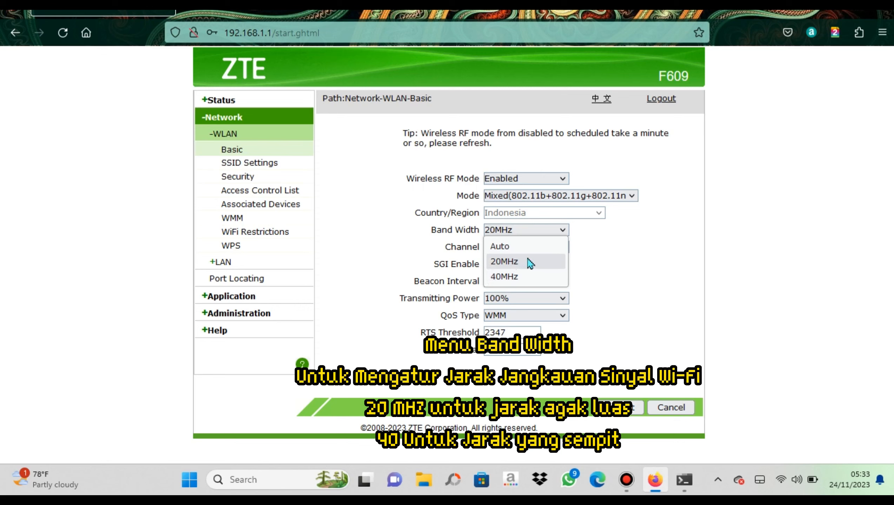
{"action": "left_click", "coordinate": [613, 256]}
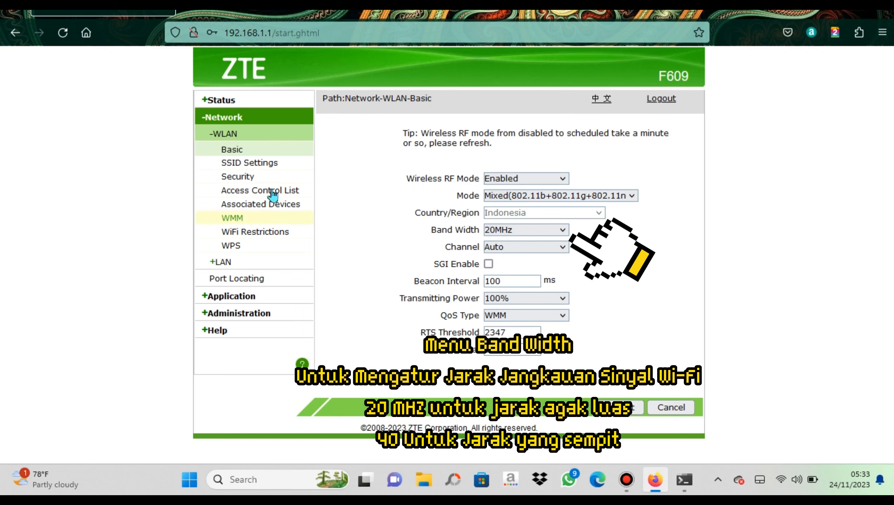
{"action": "left_click", "coordinate": [254, 164]}
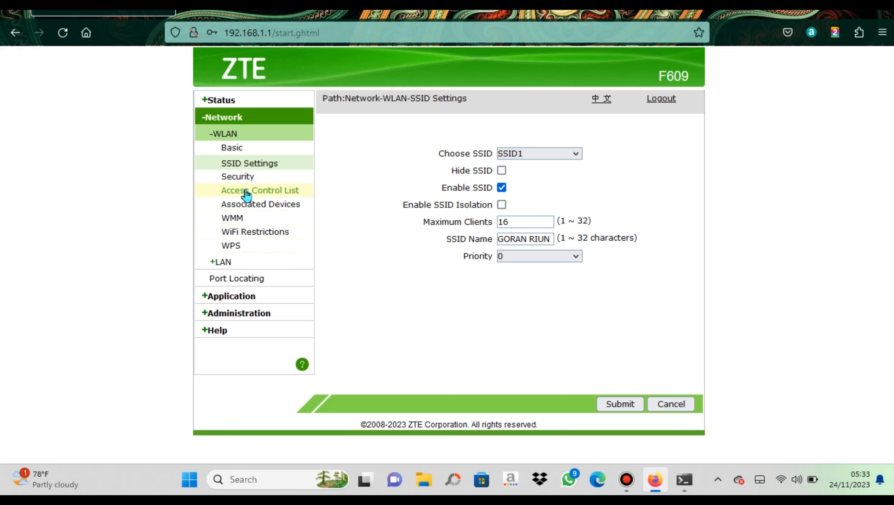
View the wireless Security and Access Control List pages, and refresh the Associated Devices list
{"action": "left_click", "coordinate": [238, 177]}
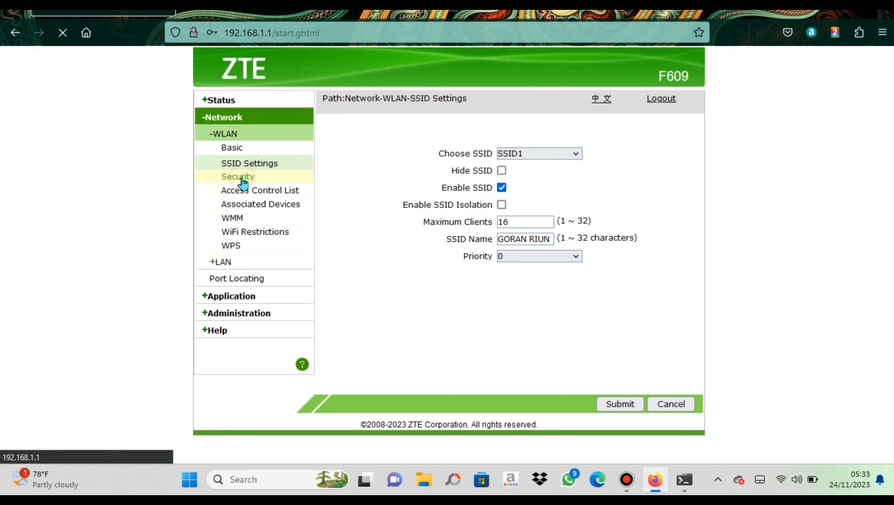
{"action": "left_click", "coordinate": [261, 193]}
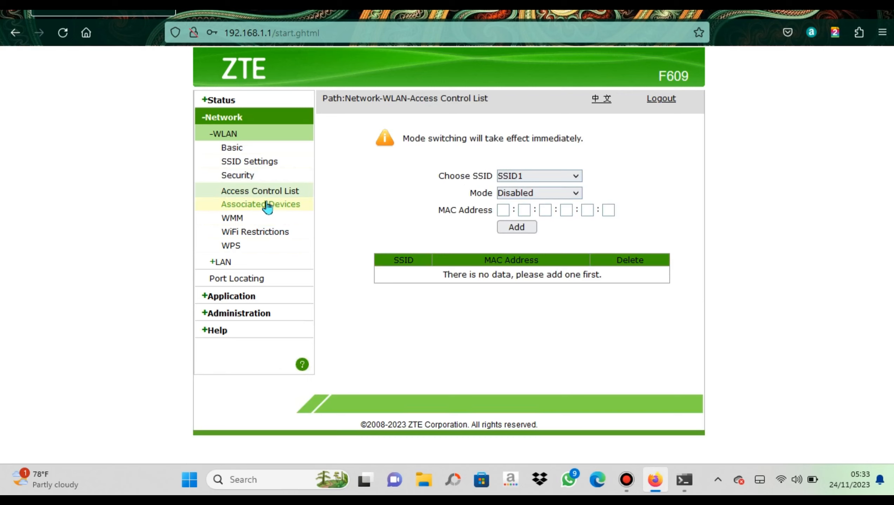
{"action": "left_click", "coordinate": [275, 204]}
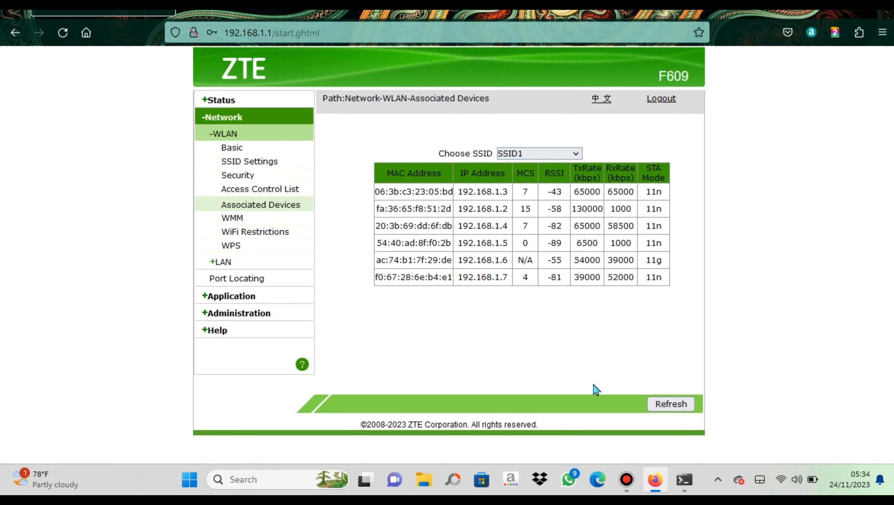
{"action": "left_click", "coordinate": [684, 411]}
Look through the WMM, WiFi Restrictions and WPS pages, ending on LAN-LAN Isolation
{"action": "left_click", "coordinate": [233, 218]}
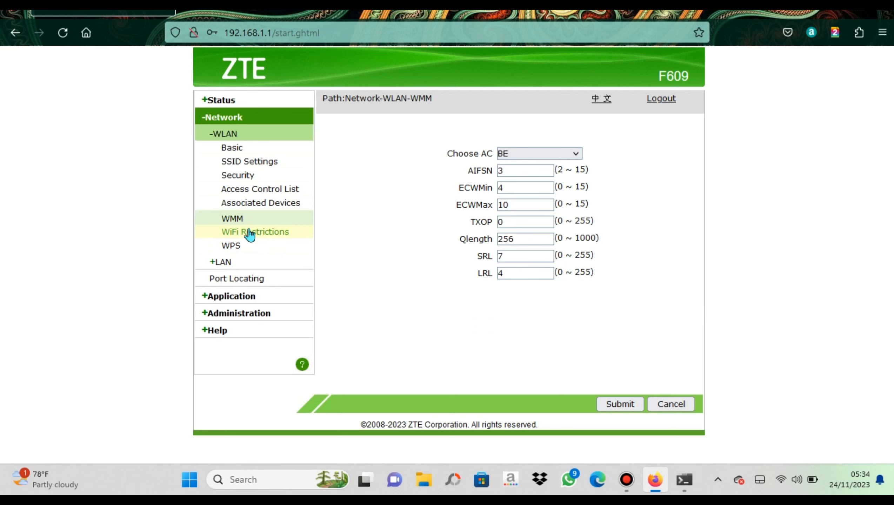
{"action": "left_click", "coordinate": [251, 233]}
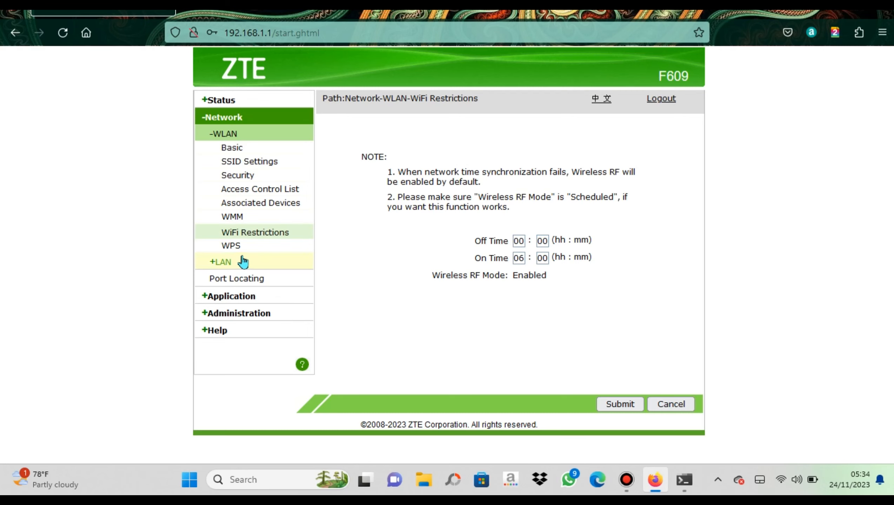
{"action": "left_click", "coordinate": [235, 248]}
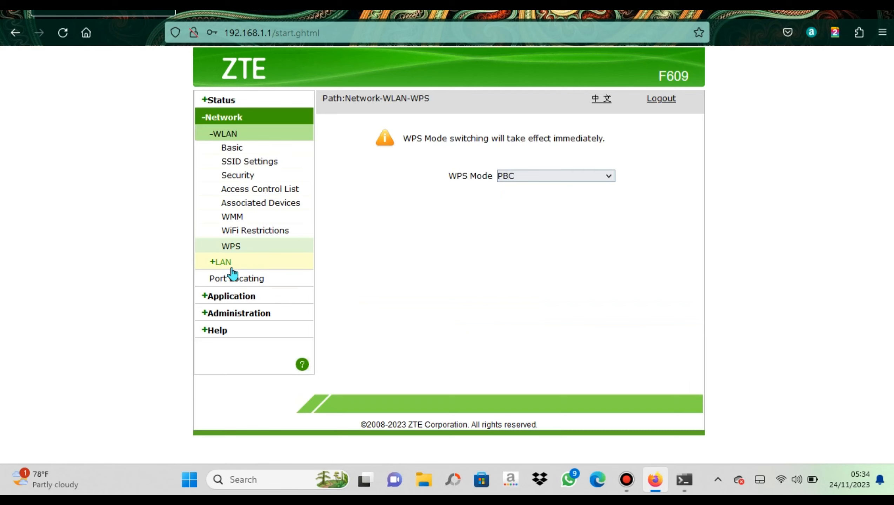
{"action": "left_click", "coordinate": [230, 264]}
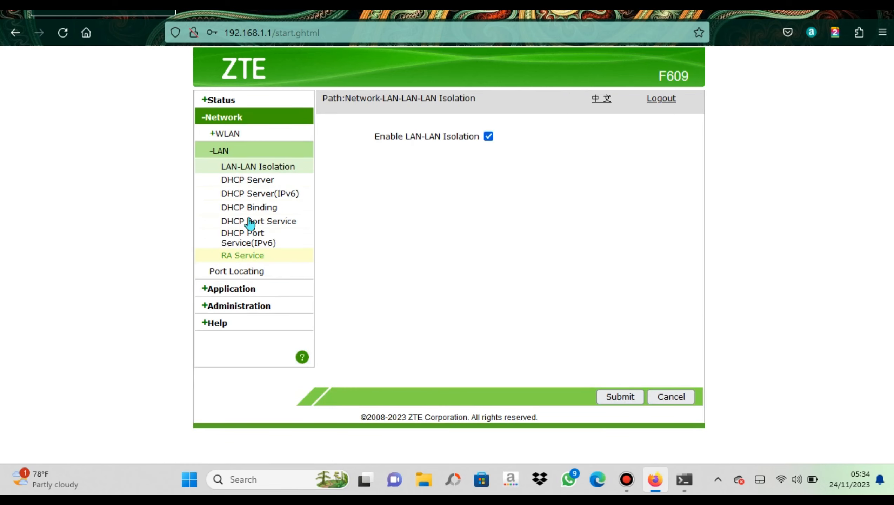
Scroll the DHCP Server page to its Allocated Address list, then open Administration's WEB User Management
{"action": "left_click", "coordinate": [270, 179]}
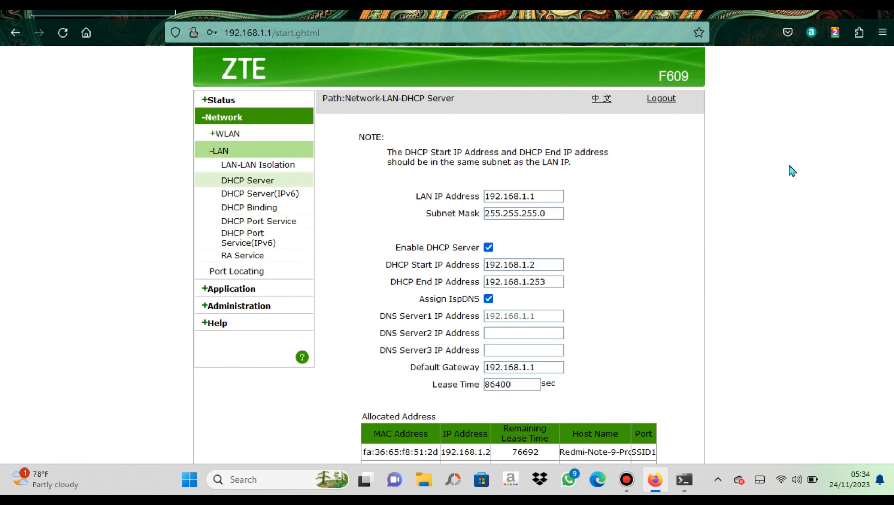
{"action": "scroll", "coordinate": [792, 171], "scroll_direction": "down", "scroll_amount": 4}
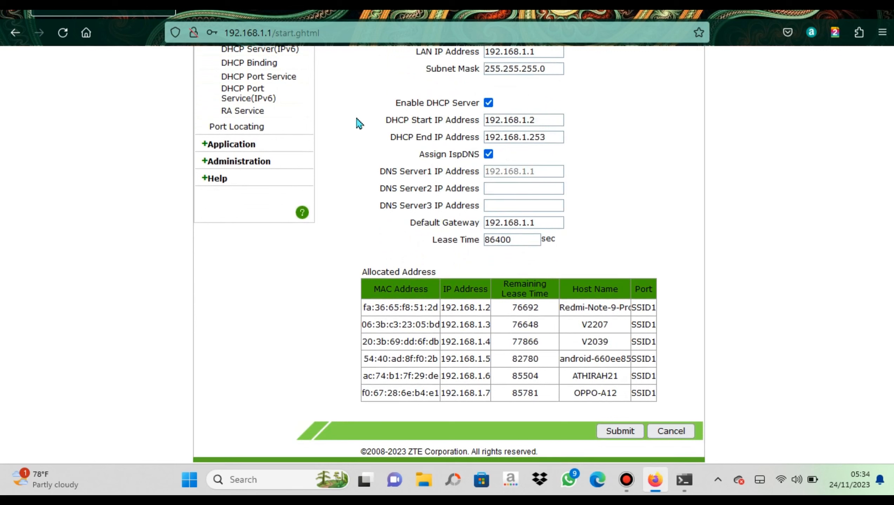
{"action": "left_click", "coordinate": [260, 165]}
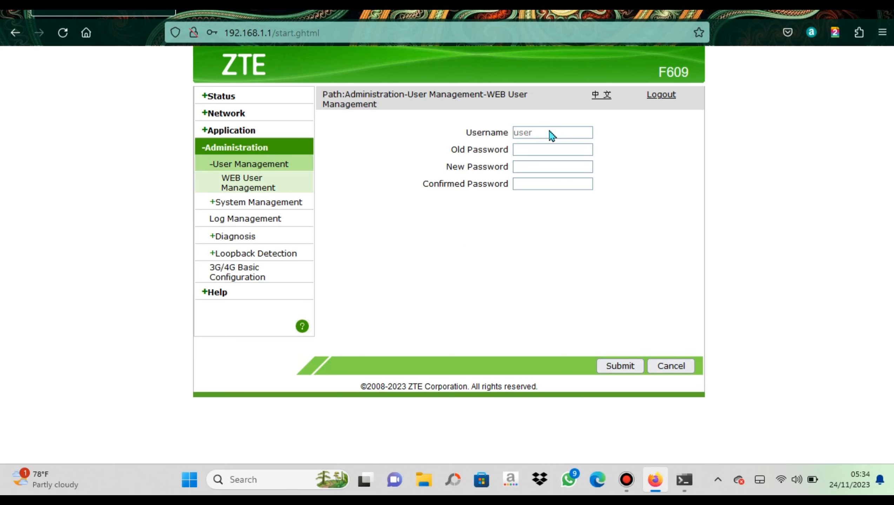
{"action": "left_click", "coordinate": [523, 151]}
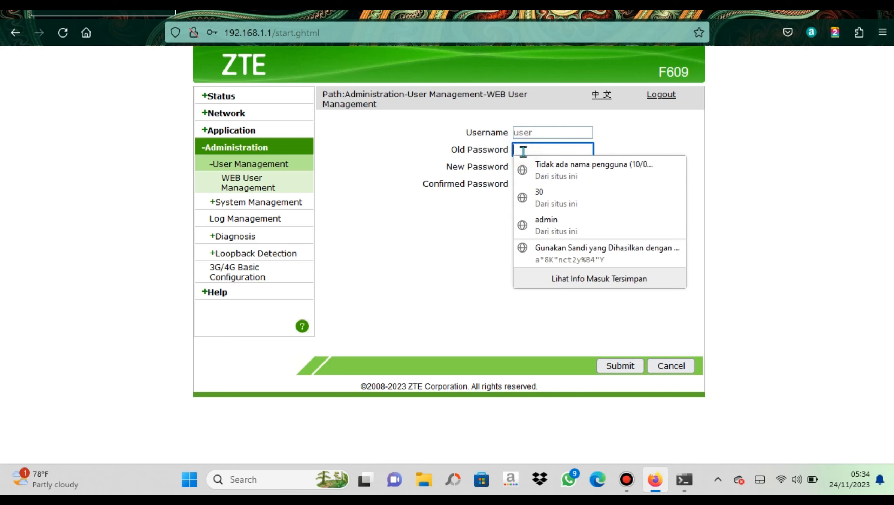
{"action": "left_click", "coordinate": [523, 151]}
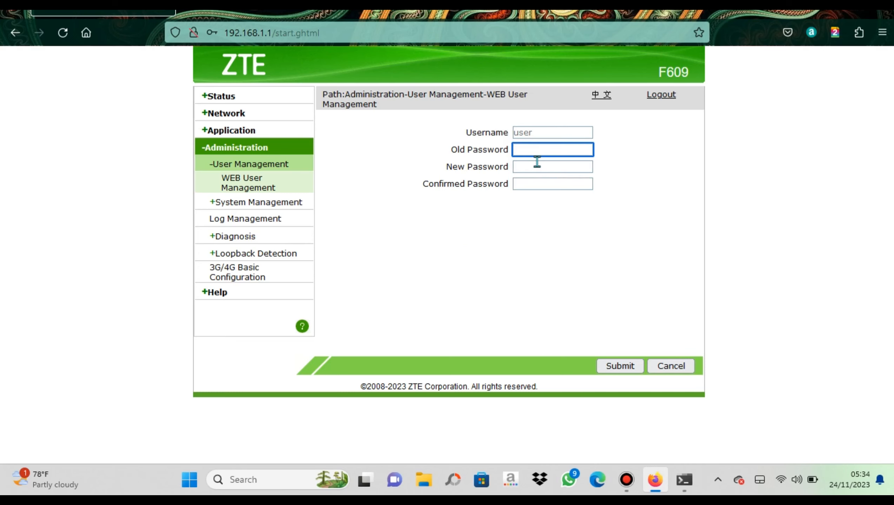
{"action": "left_click", "coordinate": [552, 130]}
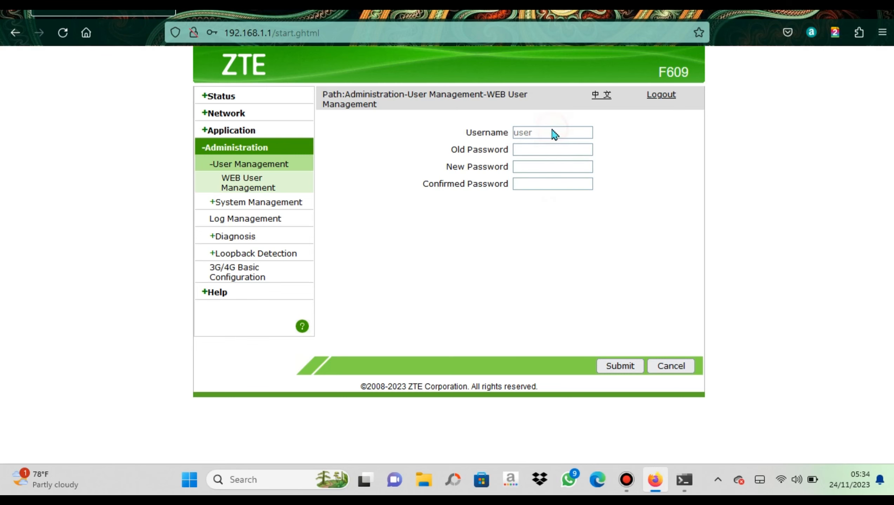
{"action": "left_click", "coordinate": [527, 167]}
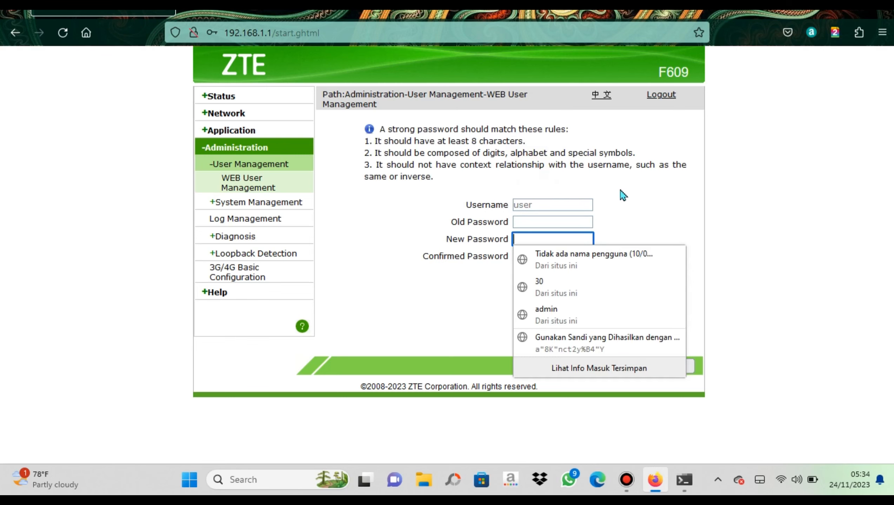
{"action": "left_click", "coordinate": [643, 215]}
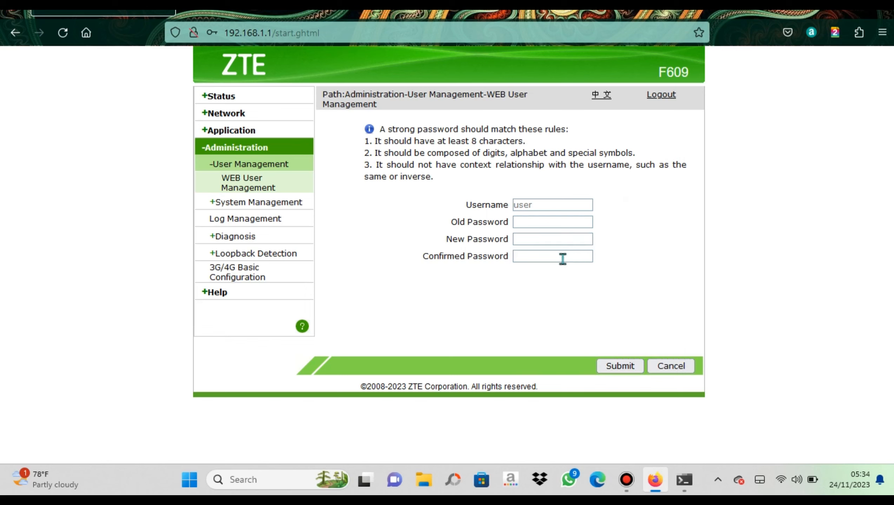
{"action": "left_click", "coordinate": [548, 256]}
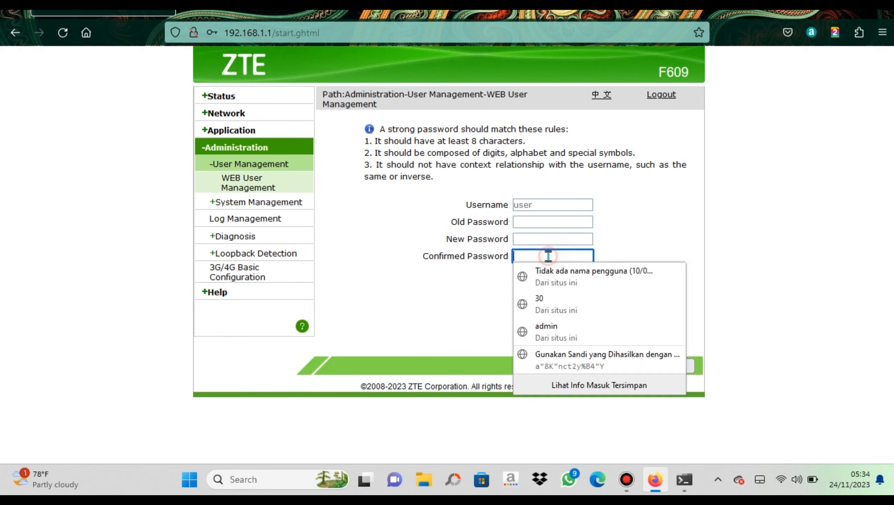
{"action": "left_click", "coordinate": [647, 251]}
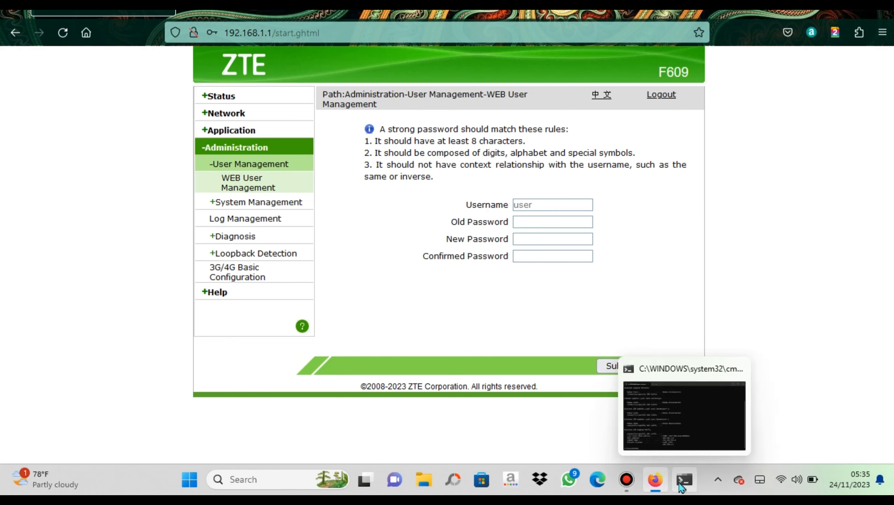
Minimise Firefox, dismiss the Windows search panel, and bring up the Run dialog
{"action": "left_click", "coordinate": [655, 479]}
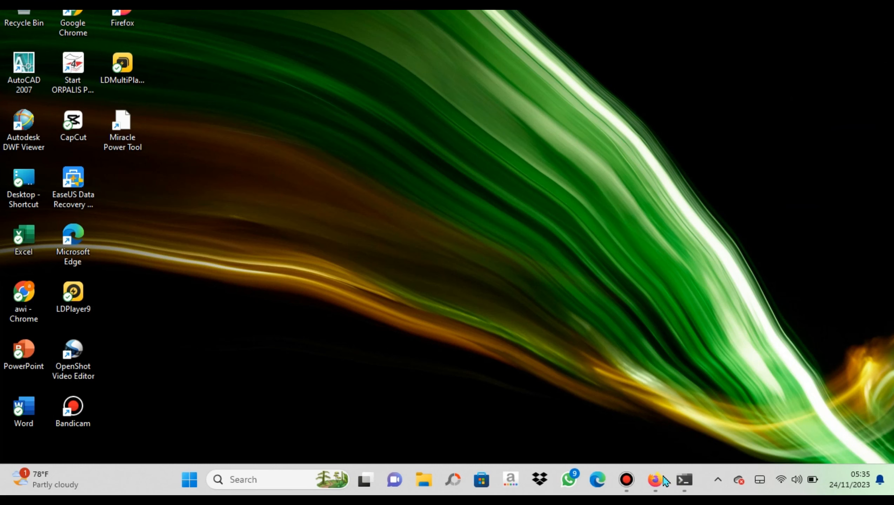
{"action": "left_click", "coordinate": [271, 487]}
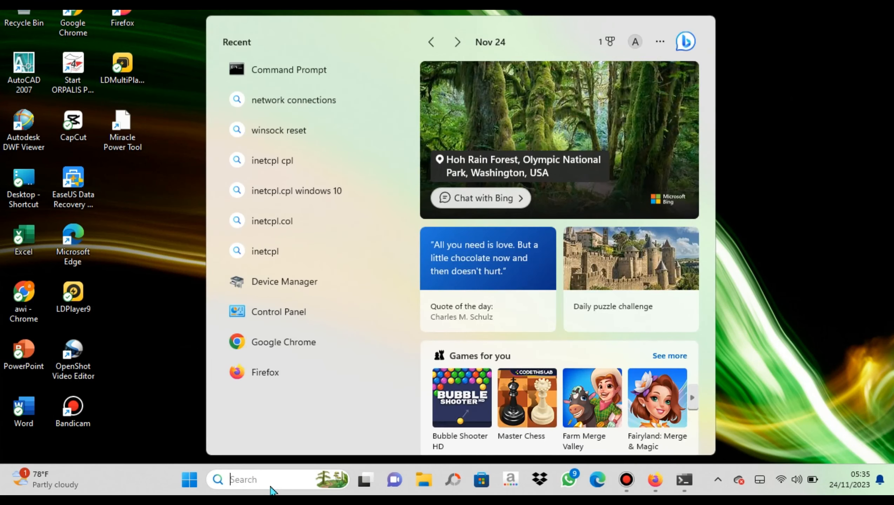
{"action": "left_click", "coordinate": [167, 397]}
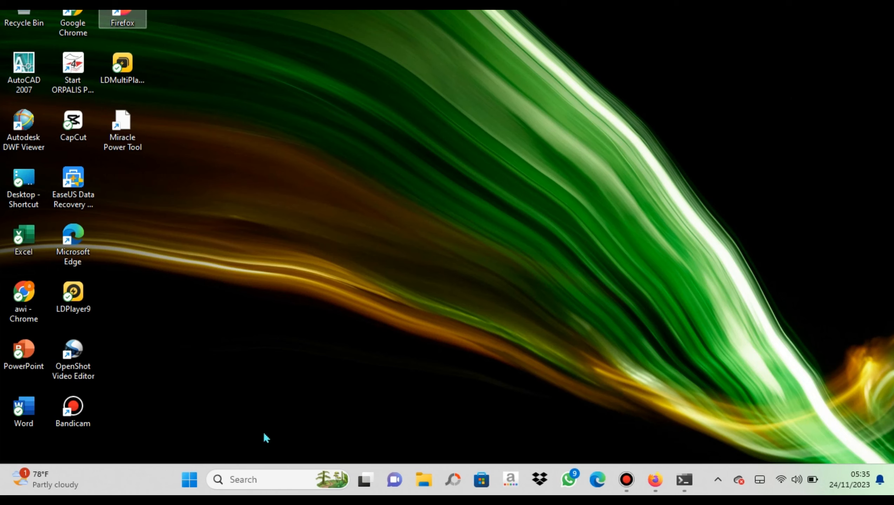
{"action": "key", "text": "super+r"}
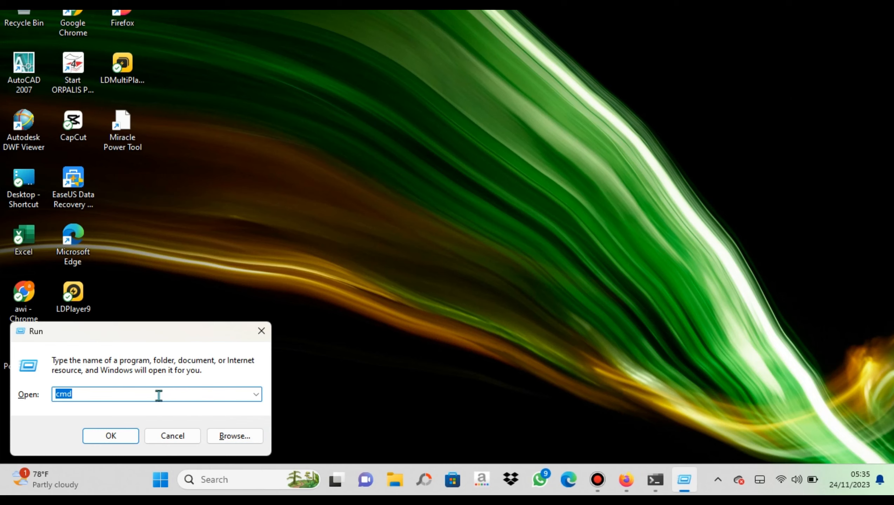
Launch inetcpl.cpl from the Run history to open Internet Properties
{"action": "left_click", "coordinate": [174, 397]}
{"action": "left_click", "coordinate": [256, 395]}
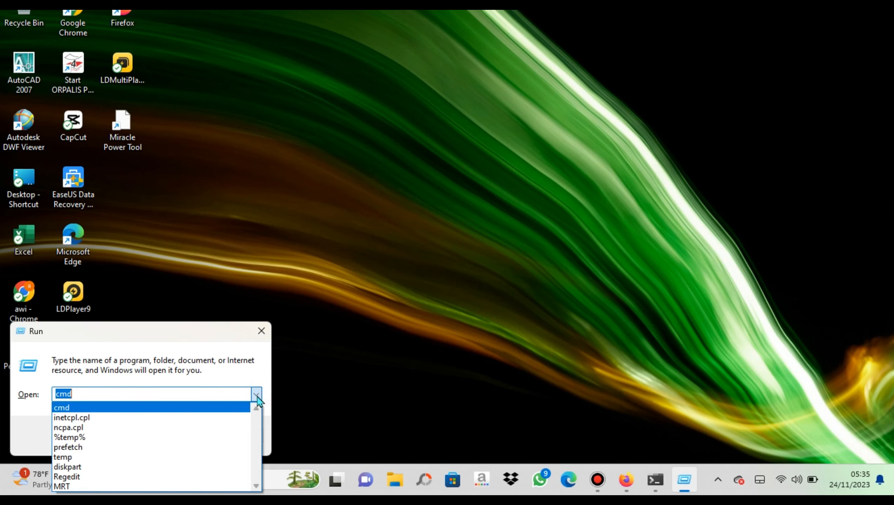
{"action": "key", "text": "Down"}
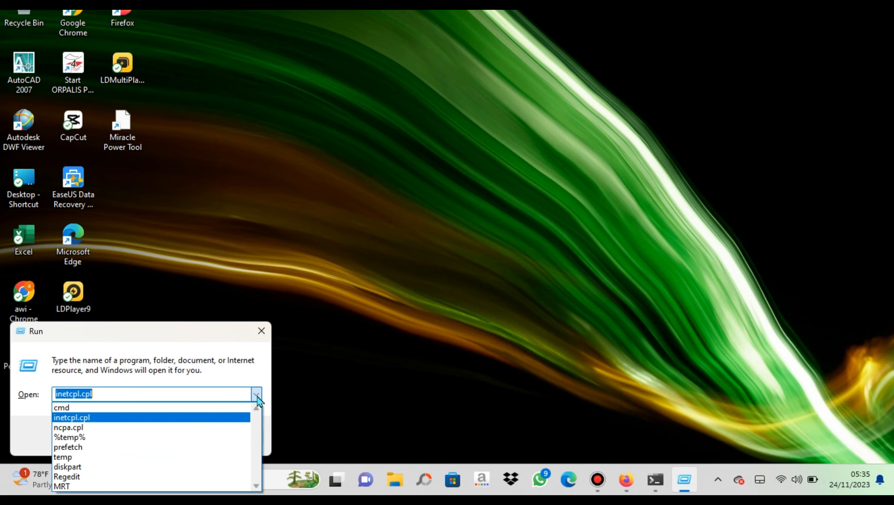
{"action": "left_click", "coordinate": [256, 398]}
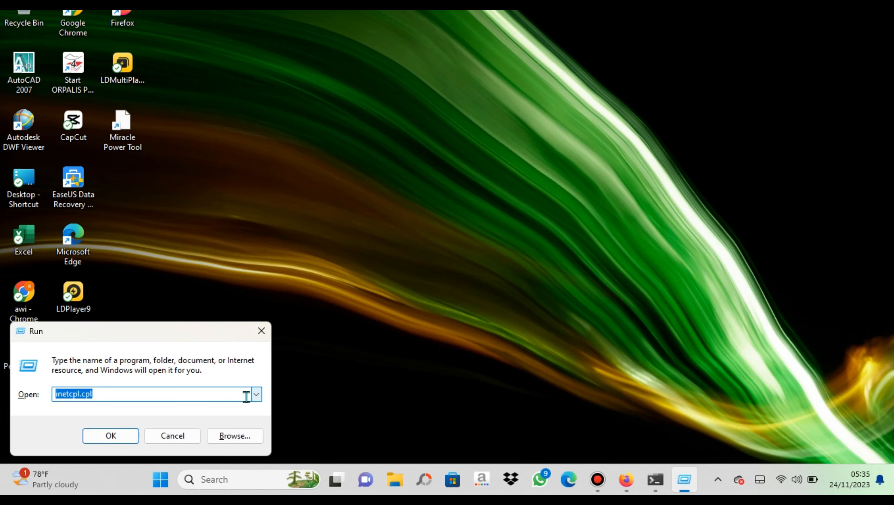
{"action": "left_click", "coordinate": [88, 437]}
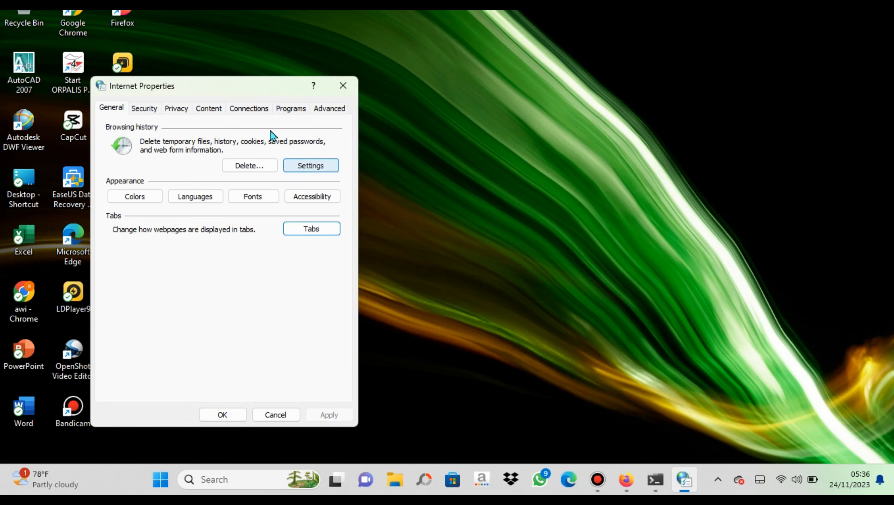
Enable 'Automatically detect settings' in the LAN settings and save Internet Properties
{"action": "left_click", "coordinate": [256, 112]}
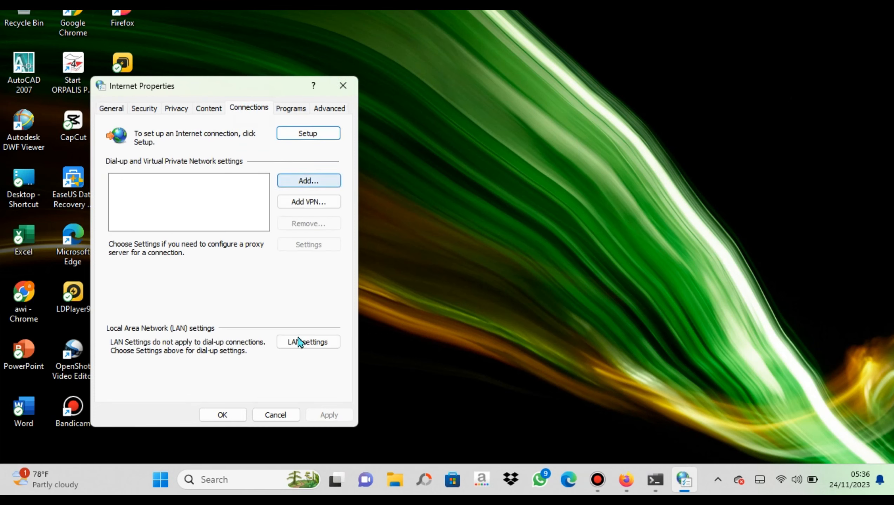
{"action": "left_click", "coordinate": [308, 342]}
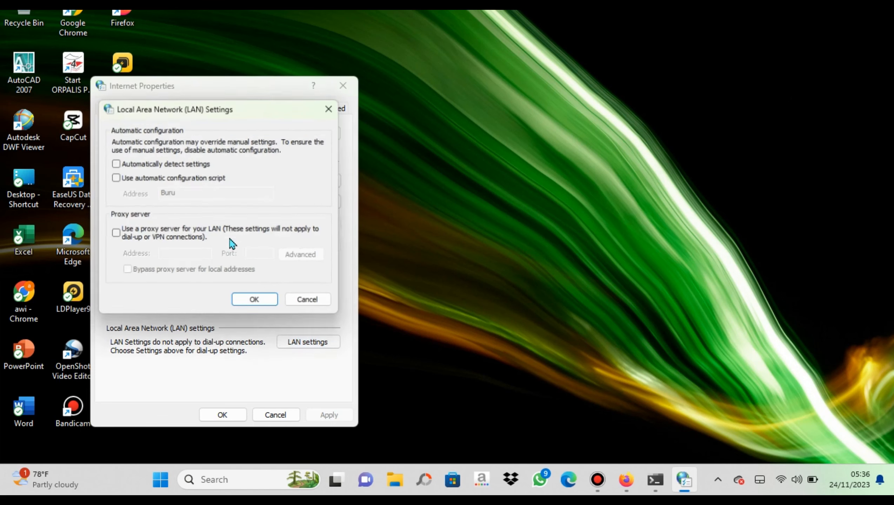
{"action": "left_click", "coordinate": [165, 164]}
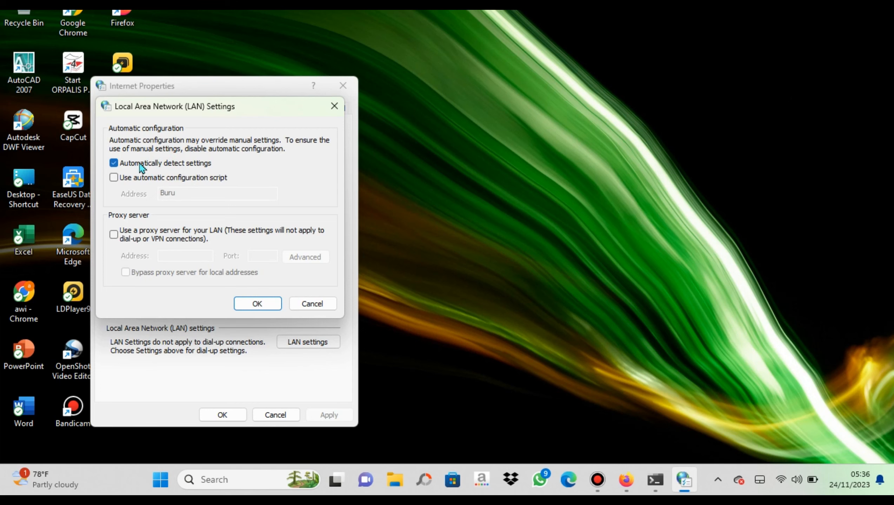
{"action": "left_click", "coordinate": [267, 305]}
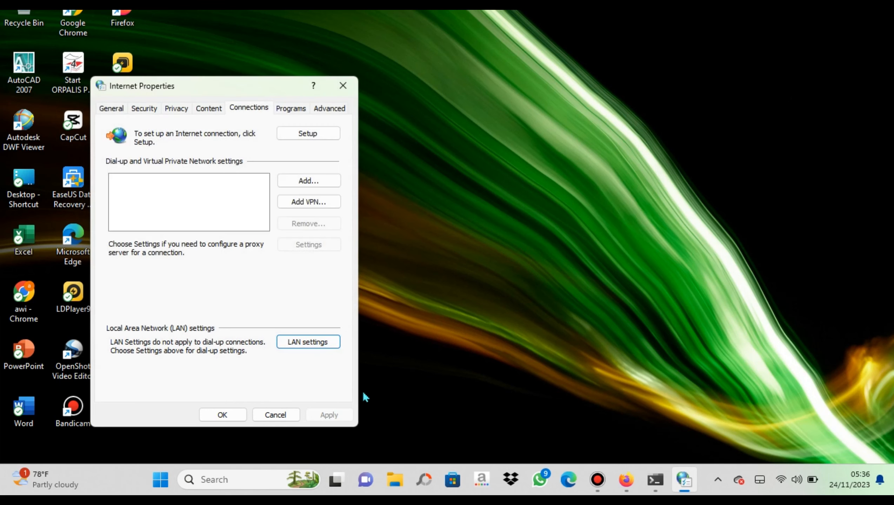
{"action": "left_click", "coordinate": [223, 417]}
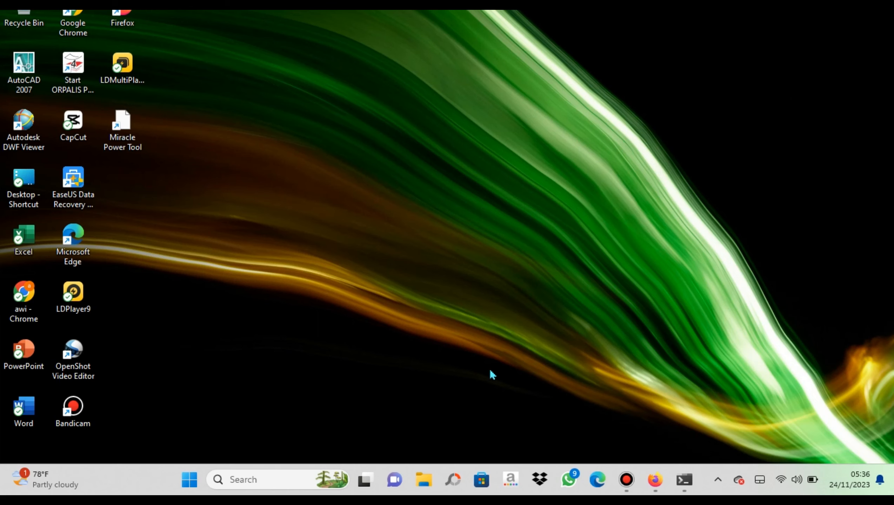
{"action": "key", "text": "super+r"}
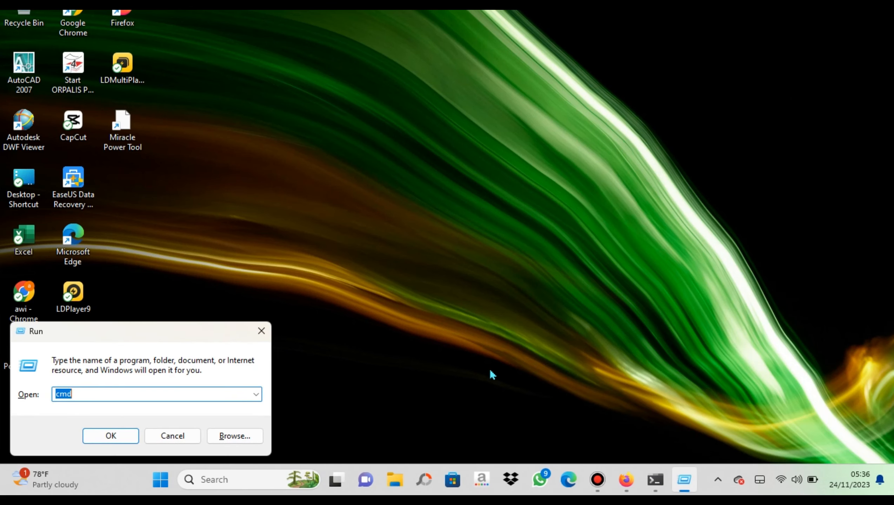
Run ncpa.cpl and open the Wi-Fi adapter's properties
{"action": "key", "text": "Down"}
{"action": "key", "text": "Return"}
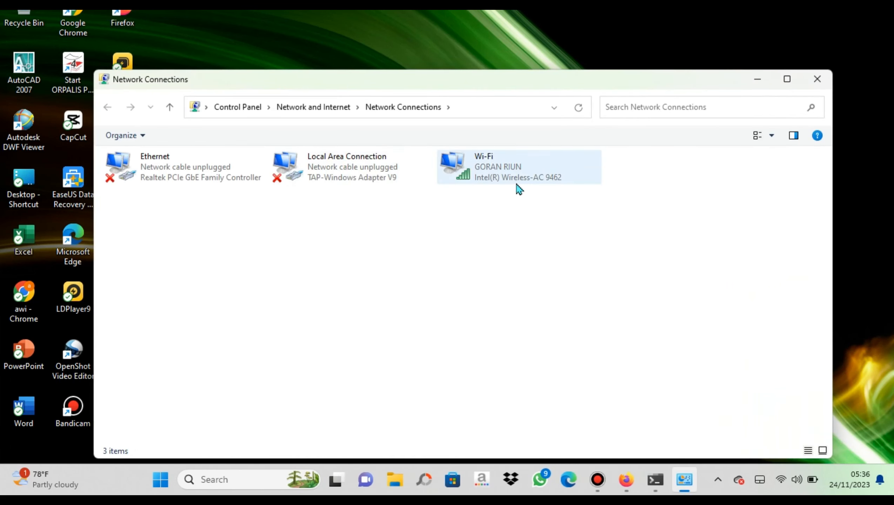
{"action": "left_click", "coordinate": [477, 175]}
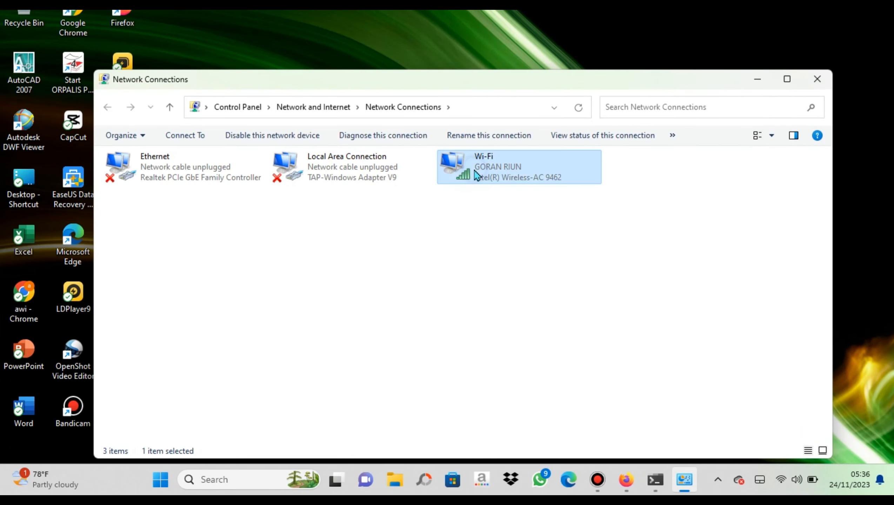
{"action": "right_click", "coordinate": [476, 174]}
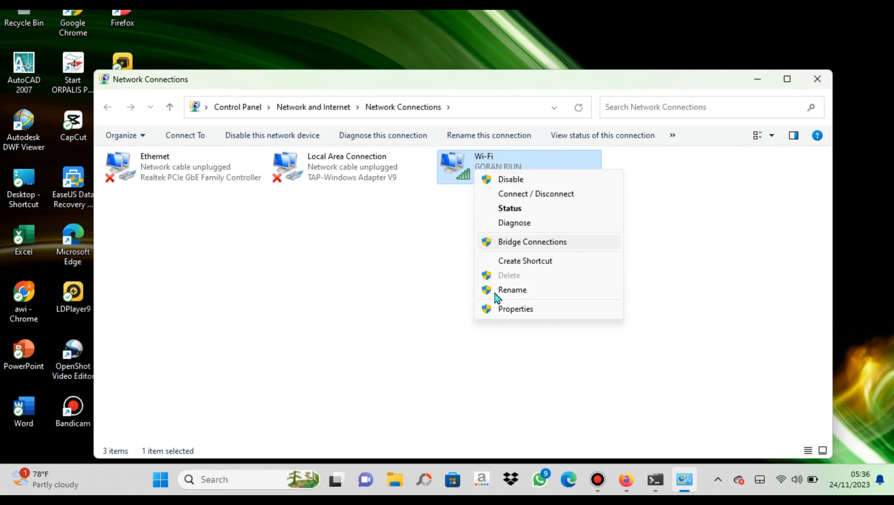
{"action": "left_click", "coordinate": [515, 310]}
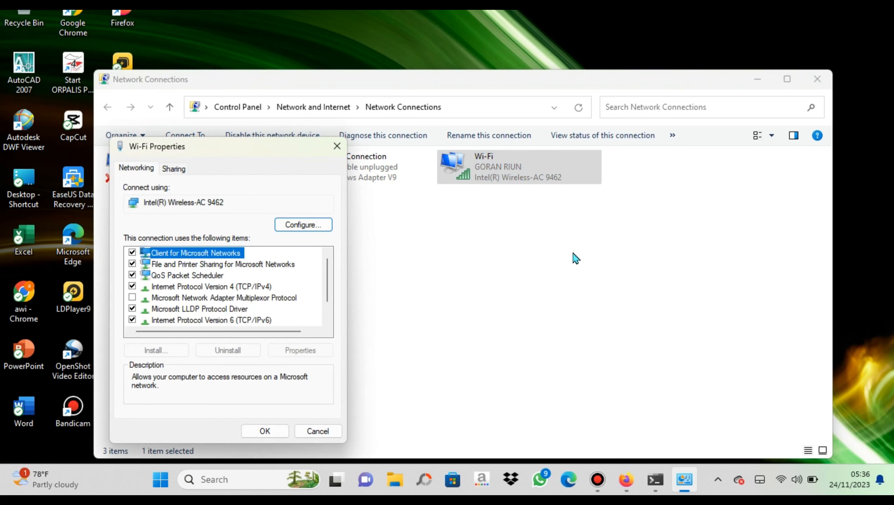
Review the Wi-Fi IPv4 and Sharing settings, close Network Connections, and right-click the taskbar network icon
{"action": "double_click", "coordinate": [243, 287]}
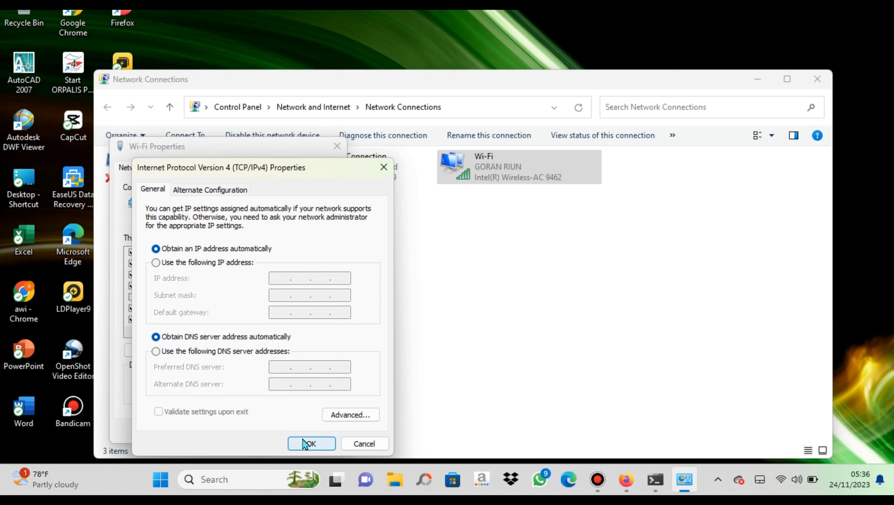
{"action": "left_click", "coordinate": [316, 450]}
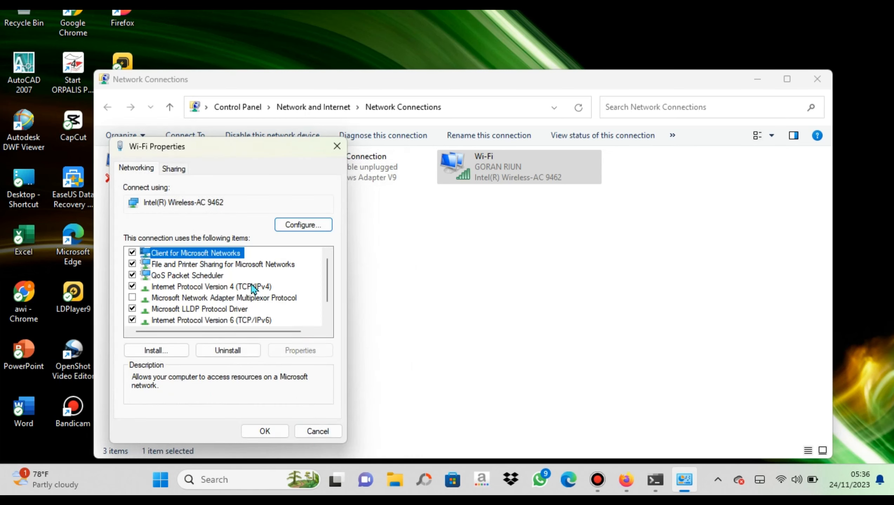
{"action": "left_click", "coordinate": [178, 172]}
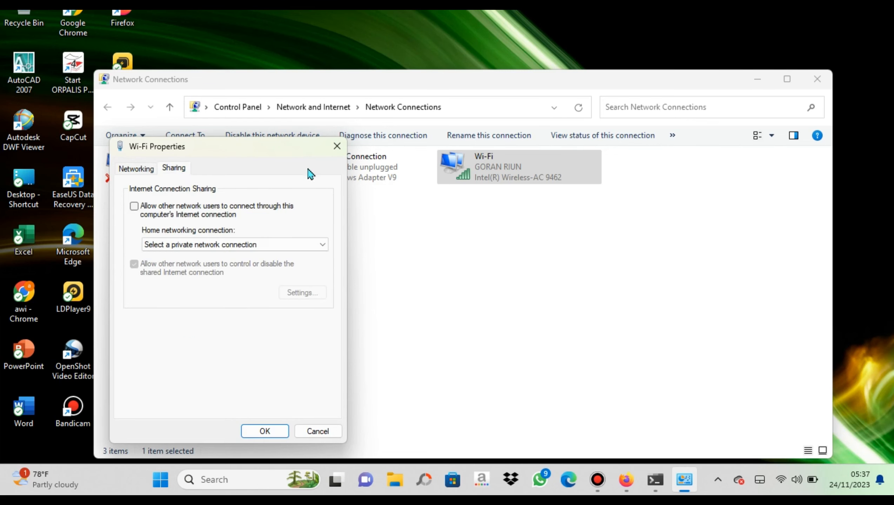
{"action": "left_click", "coordinate": [334, 150]}
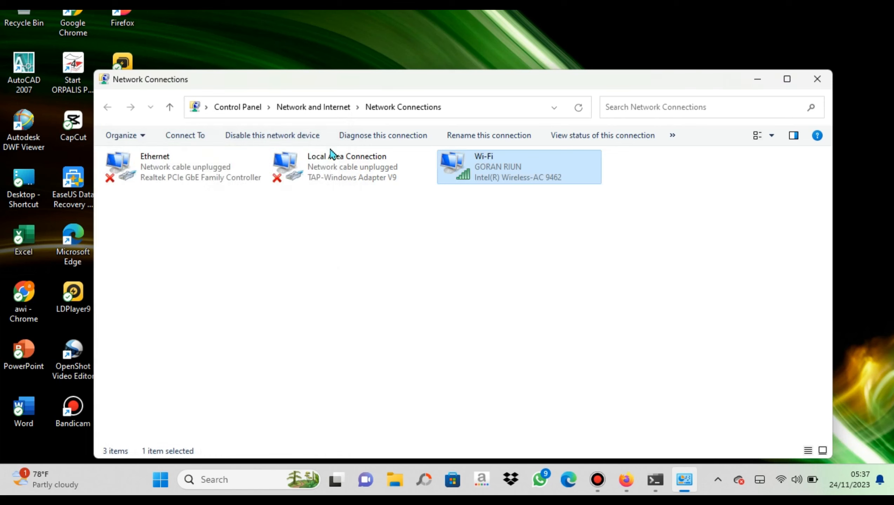
{"action": "left_click", "coordinate": [817, 79]}
{"action": "right_click", "coordinate": [782, 480]}
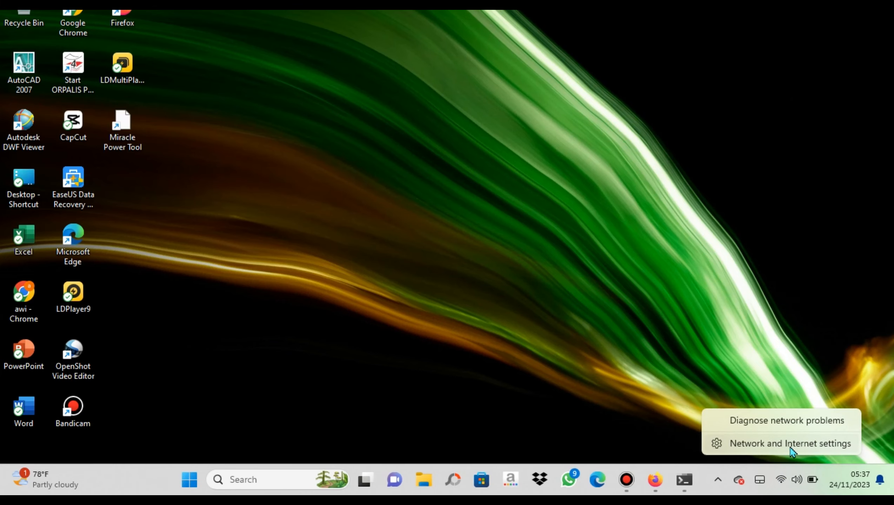
Open Network and Internet settings and view the connected Wi-Fi network's properties
{"action": "left_click", "coordinate": [789, 444]}
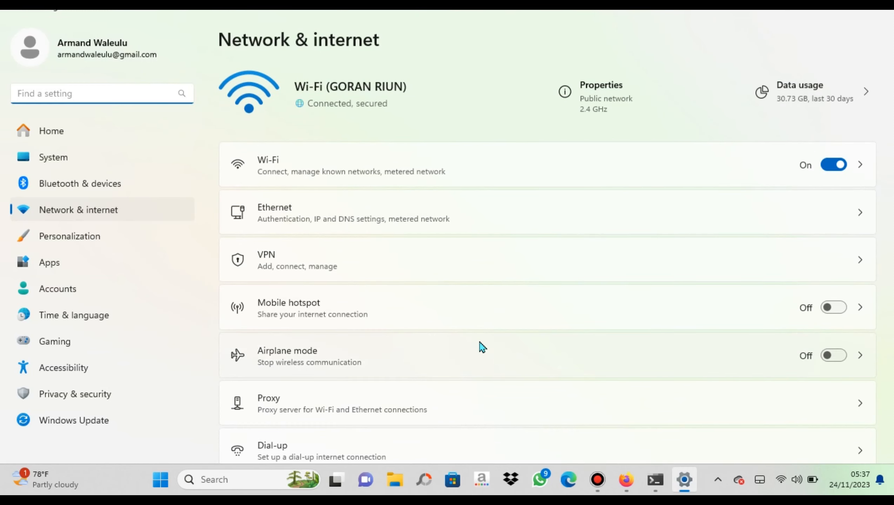
{"action": "left_click", "coordinate": [457, 175]}
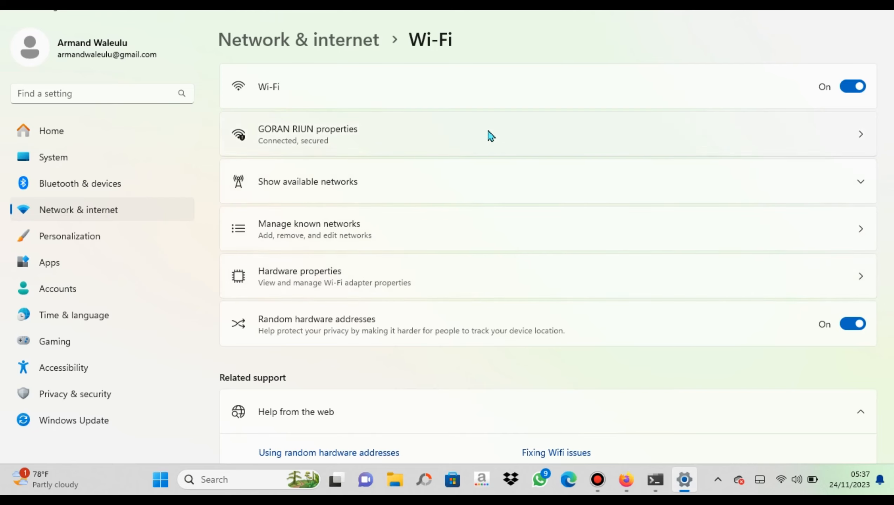
{"action": "left_click", "coordinate": [426, 134]}
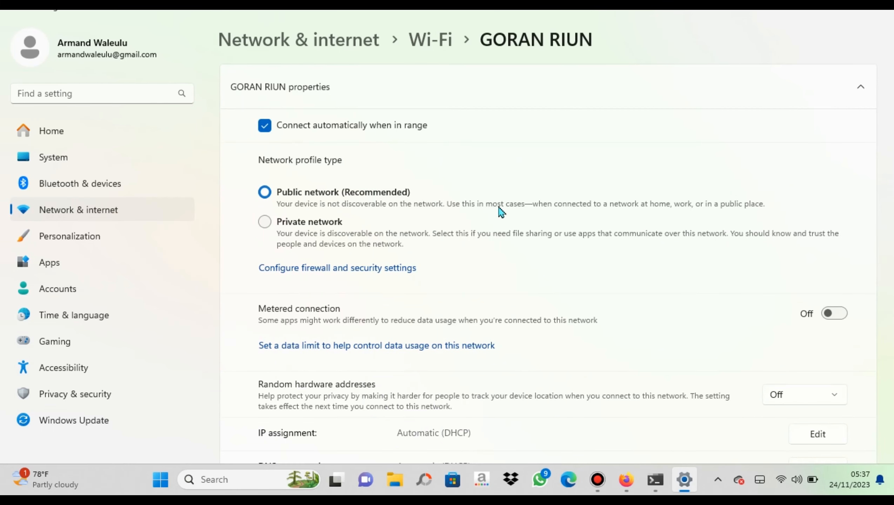
{"action": "scroll", "coordinate": [565, 262], "scroll_direction": "down", "scroll_amount": 6}
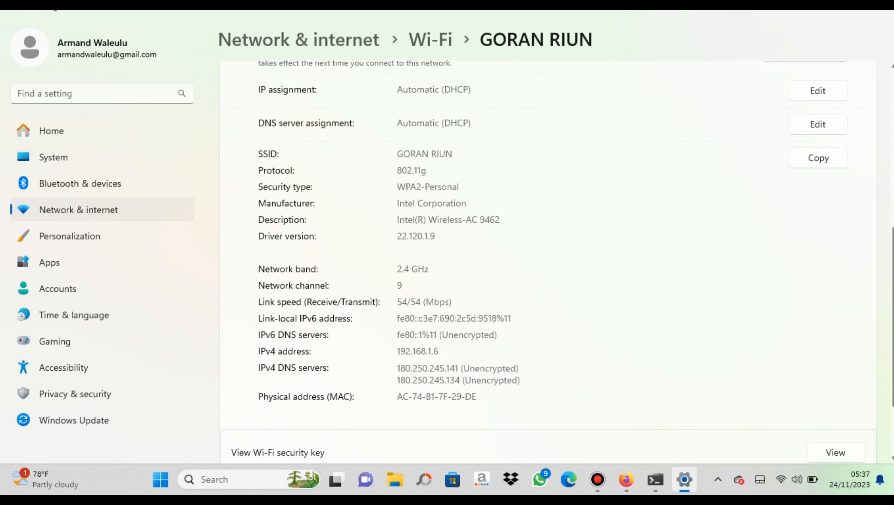
{"action": "scroll", "coordinate": [884, 248], "scroll_direction": "up", "scroll_amount": 6}
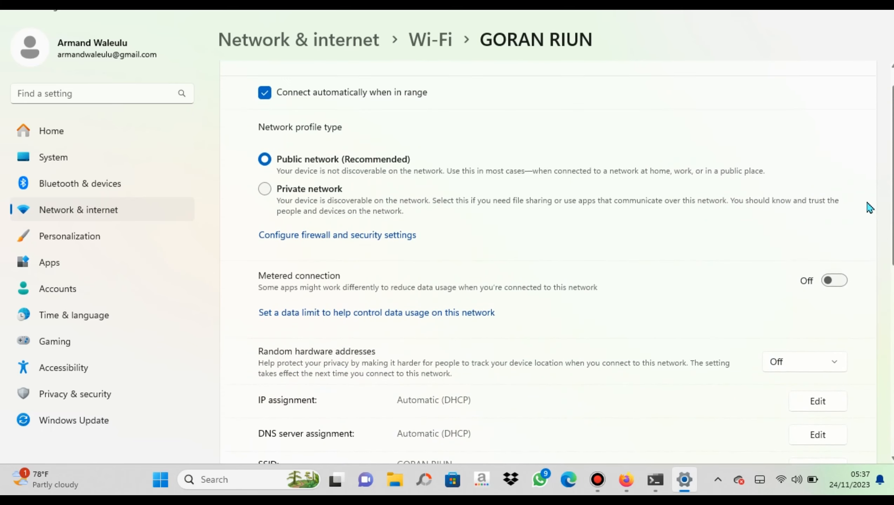
Go back and open the Wi-Fi adapter's hardware properties, scrolling to More adapter options
{"action": "left_click", "coordinate": [16, 12]}
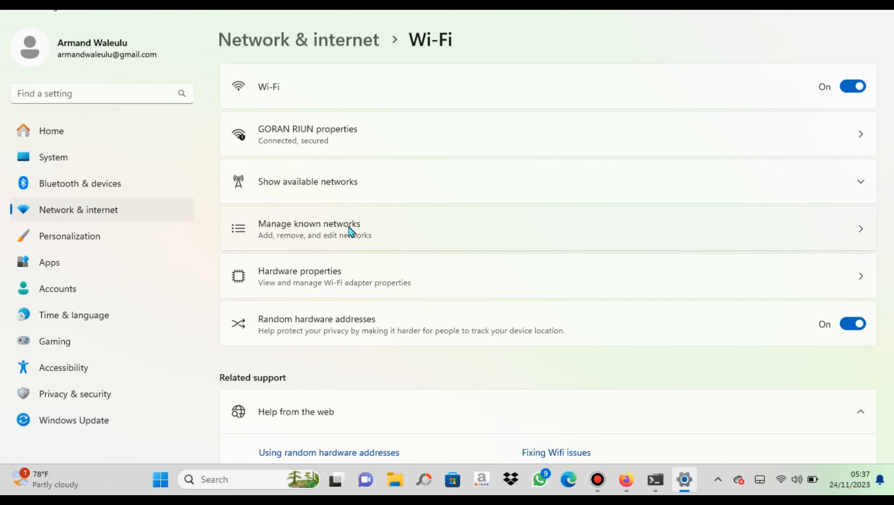
{"action": "left_click", "coordinate": [355, 283]}
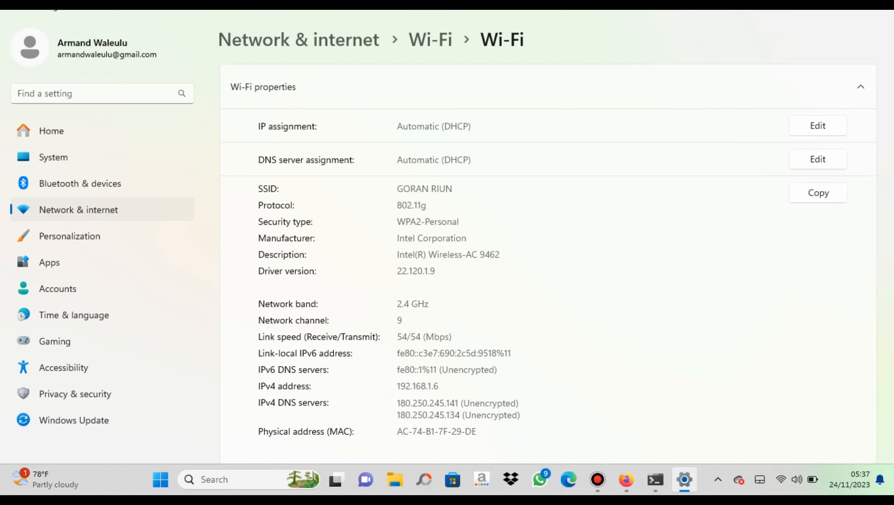
{"action": "scroll", "coordinate": [743, 370], "scroll_direction": "down", "scroll_amount": 2}
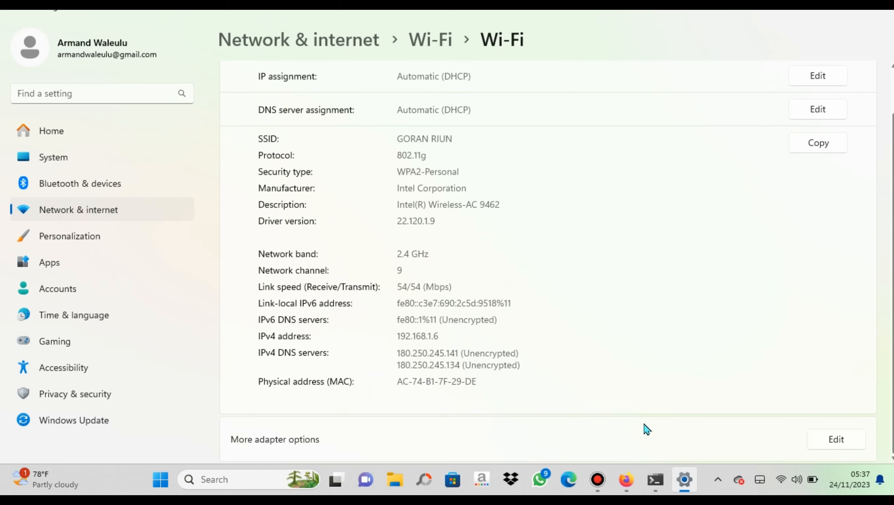
Edit More adapter options, check the Sharing tab, and open the wireless adapter's device configuration
{"action": "left_click", "coordinate": [828, 445]}
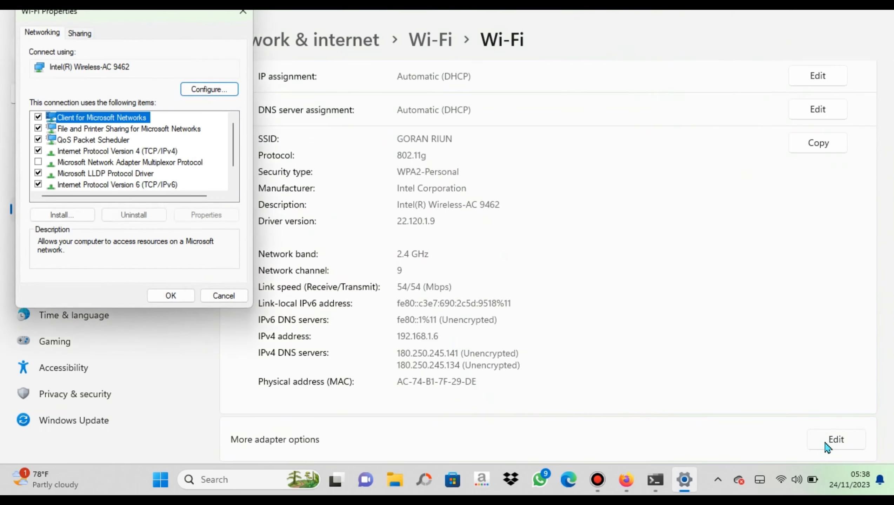
{"action": "left_click", "coordinate": [94, 36]}
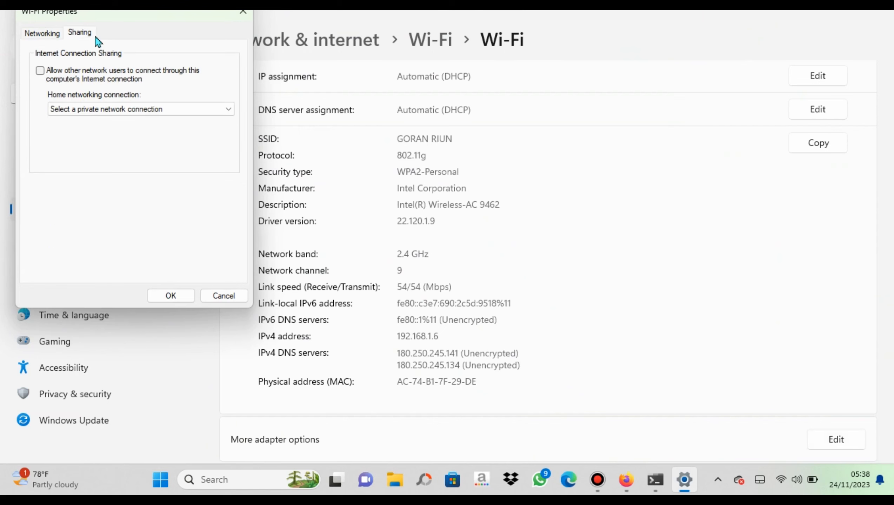
{"action": "left_click", "coordinate": [39, 33]}
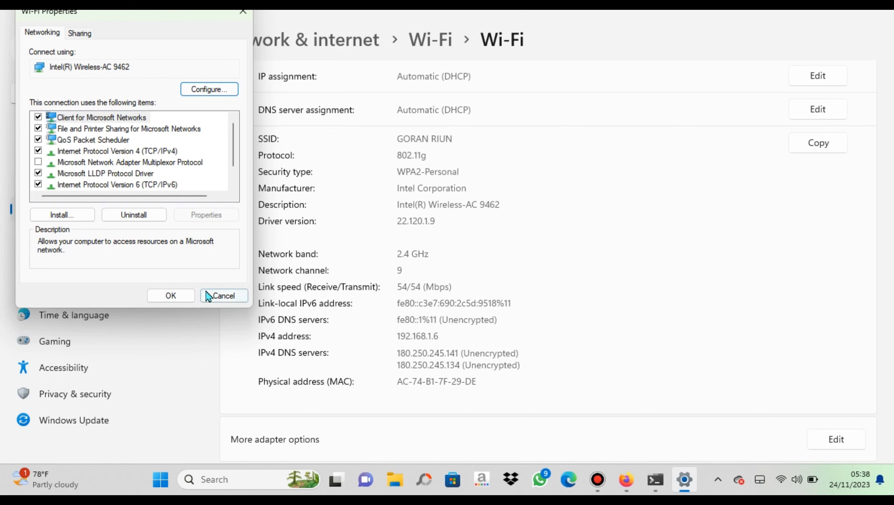
{"action": "left_click", "coordinate": [208, 90]}
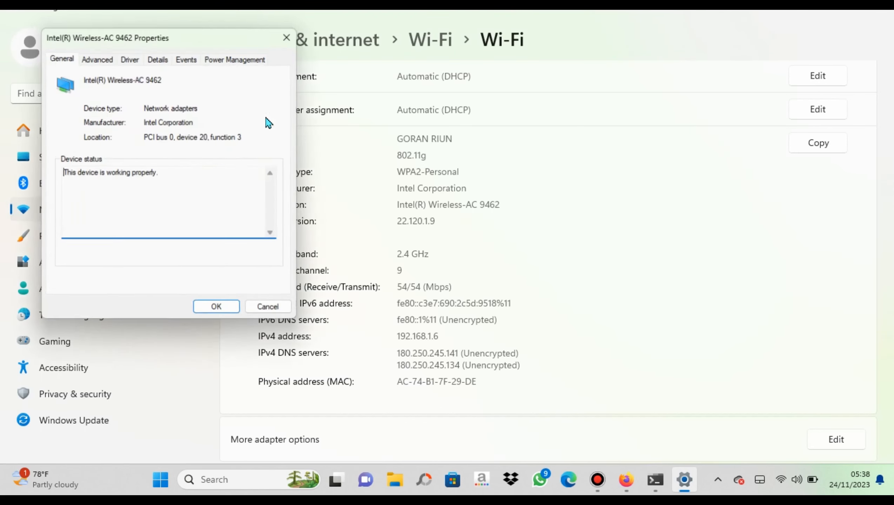
Set the Intel Wireless-AC 9462 Roaming Aggressiveness to '5. Highest' under Advanced and confirm
{"action": "left_click", "coordinate": [97, 60]}
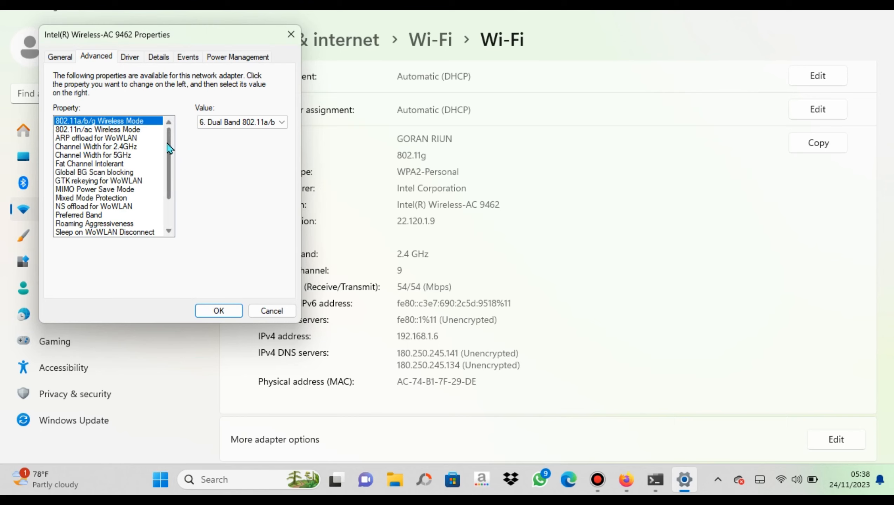
{"action": "left_click_drag", "start_coordinate": [169, 148], "coordinate": [169, 157]}
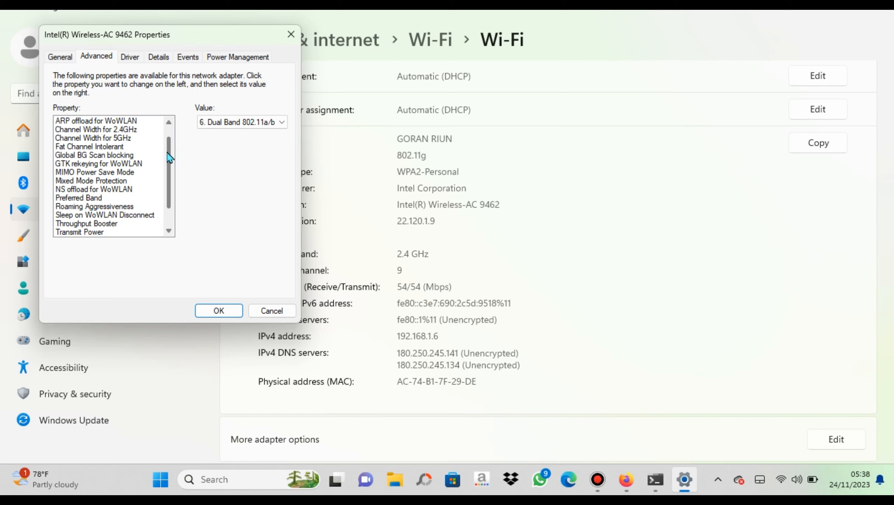
{"action": "left_click_drag", "start_coordinate": [168, 153], "coordinate": [169, 159]}
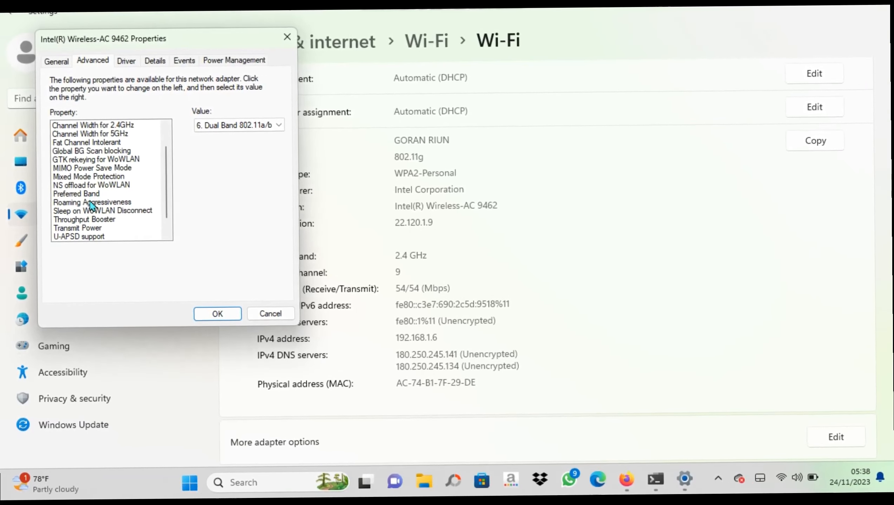
{"action": "left_click", "coordinate": [102, 203]}
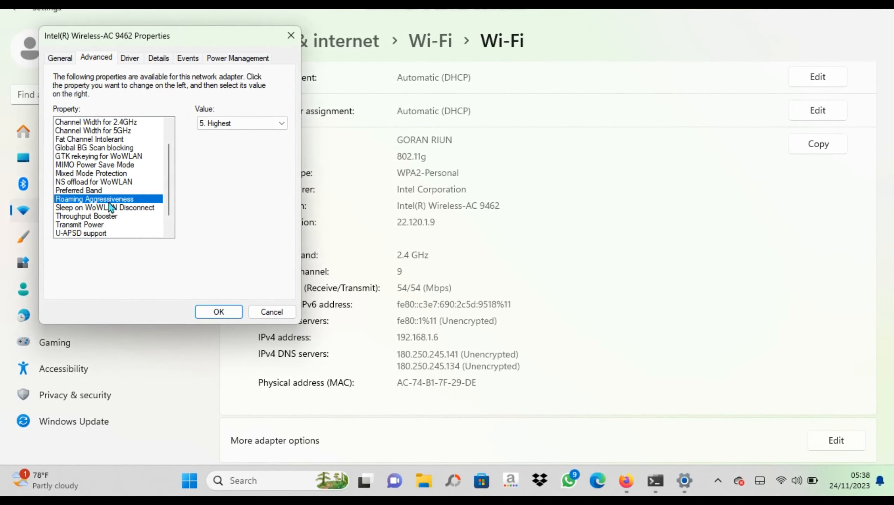
{"action": "left_click", "coordinate": [237, 124]}
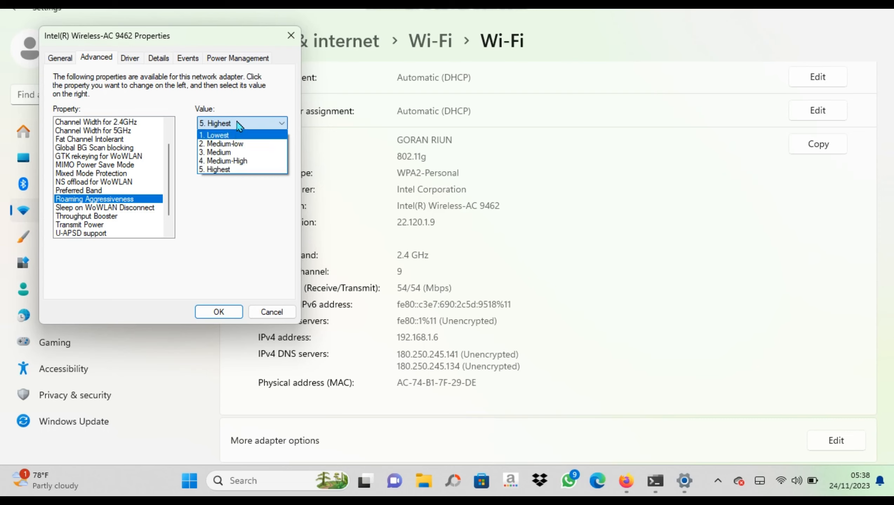
{"action": "left_click", "coordinate": [236, 173]}
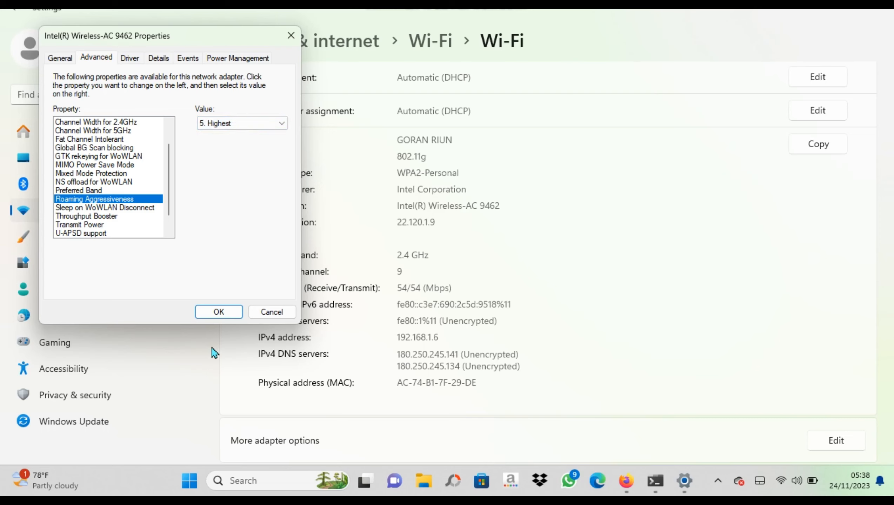
{"action": "left_click", "coordinate": [213, 314]}
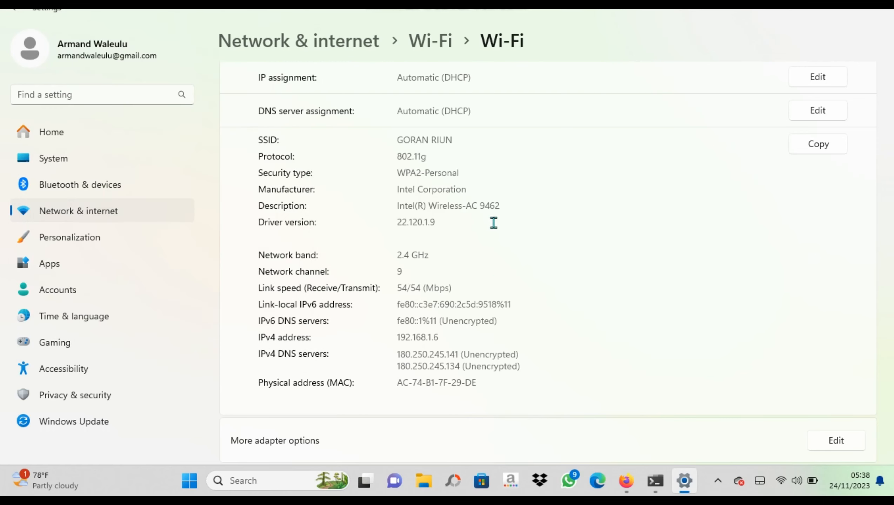
Close the Settings window and show the hidden tray icons
{"action": "mouse_move", "coordinate": [655, 481]}
{"action": "left_click", "coordinate": [887, 12]}
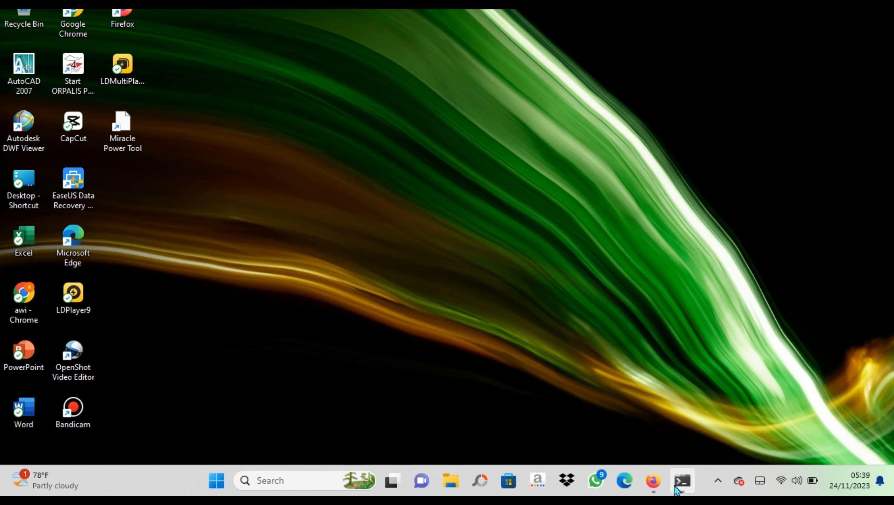
{"action": "left_click", "coordinate": [716, 477]}
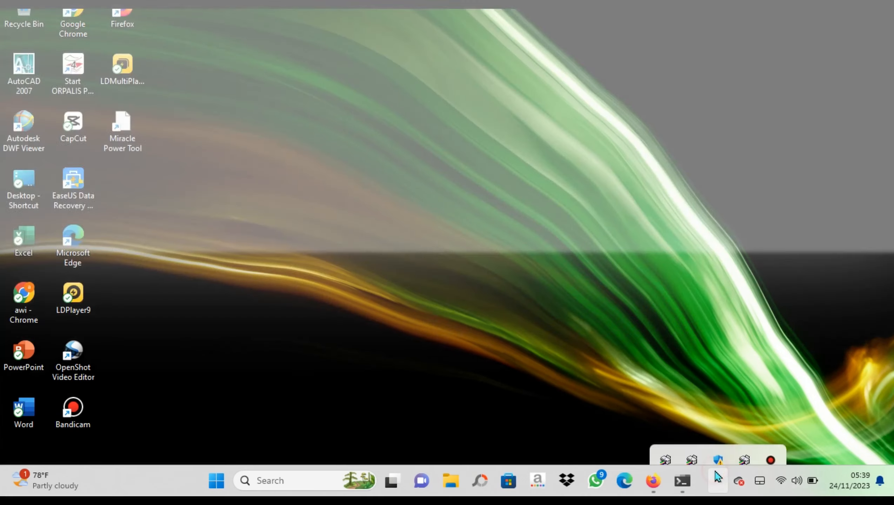